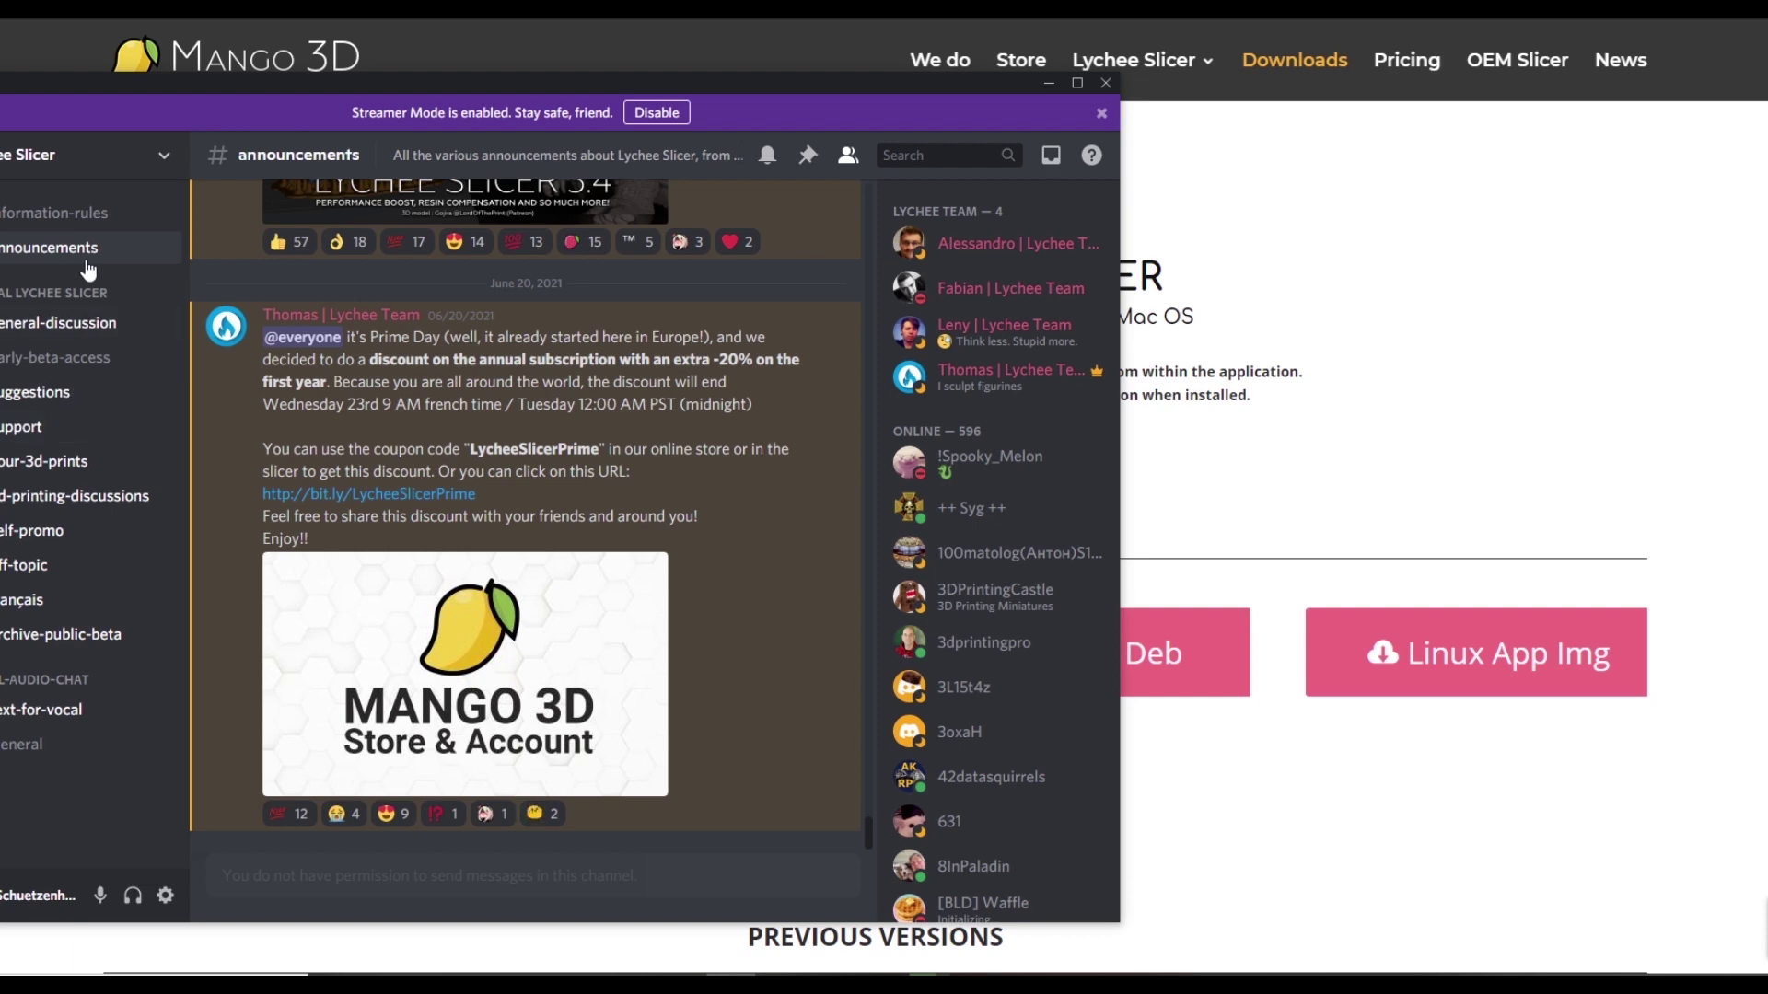
Scroll up through Discord's #announcements channel to the Lychee Slicer 3.4 release post.
{"action": "scroll", "coordinate": [543, 580], "scroll_direction": "up", "scroll_amount": 5}
{"action": "scroll", "coordinate": [385, 416], "scroll_direction": "up", "scroll_amount": 3}
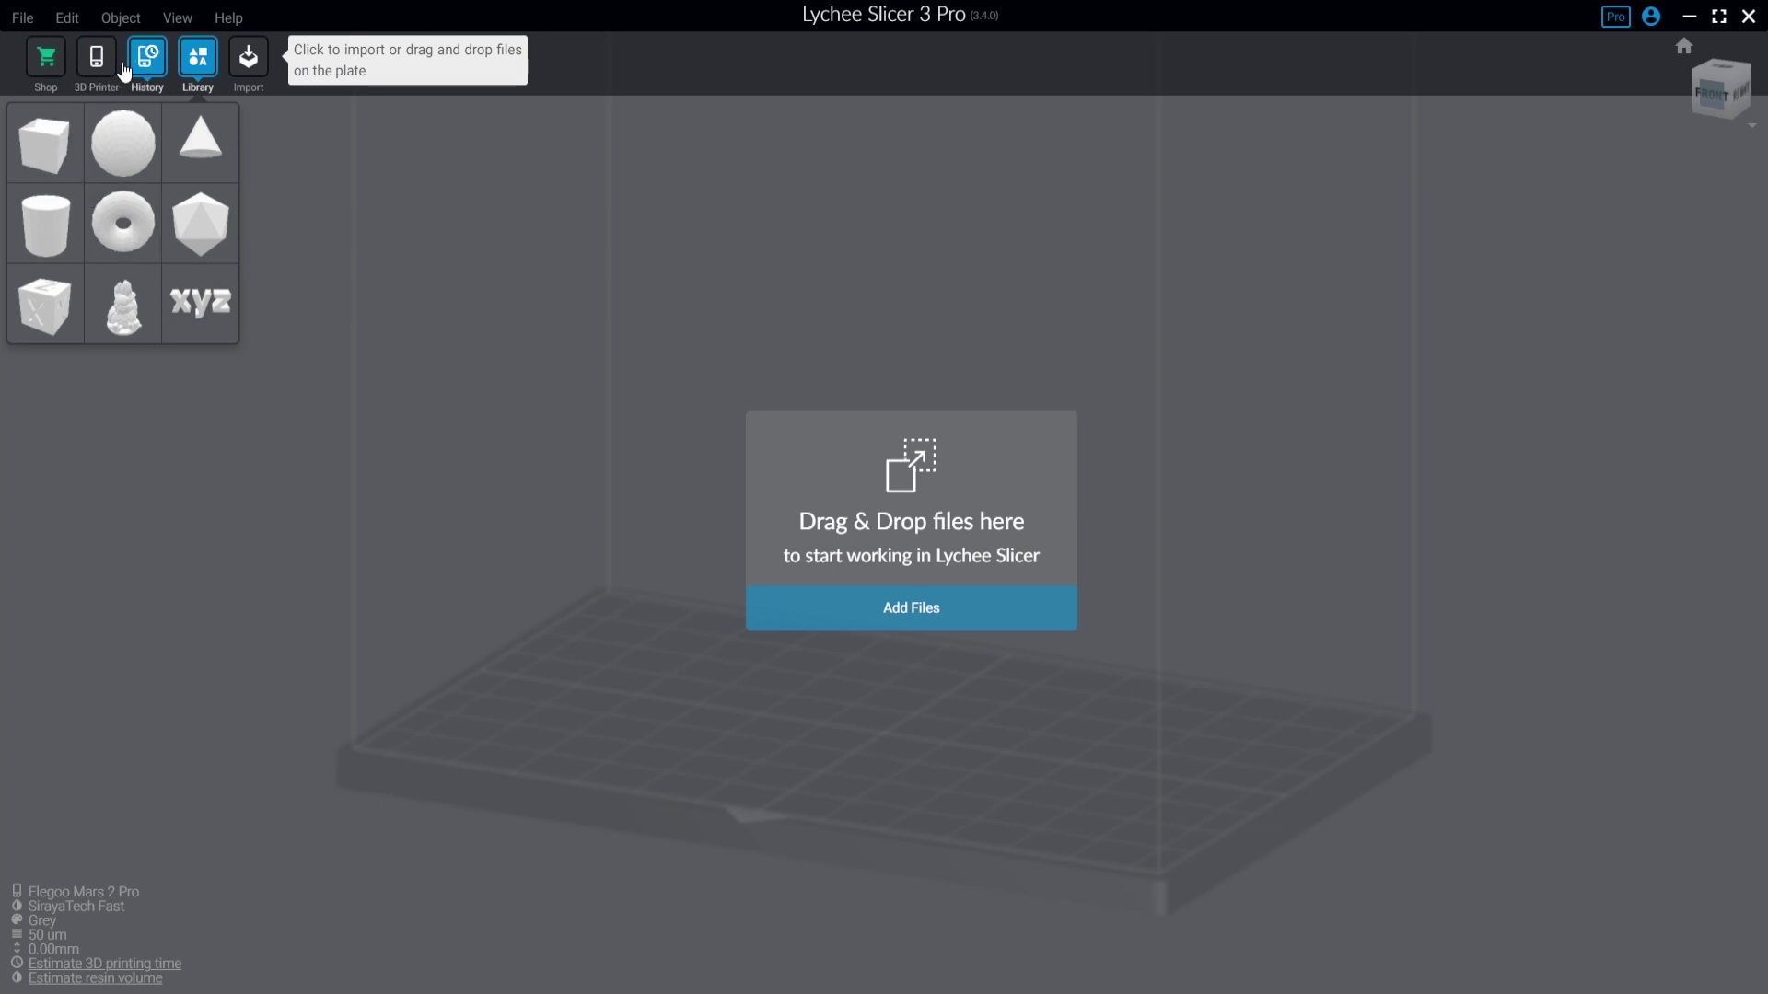
Bring up the Printers and resins dialog from the 3D Printer toolbar button.
{"action": "left_click", "coordinate": [97, 60]}
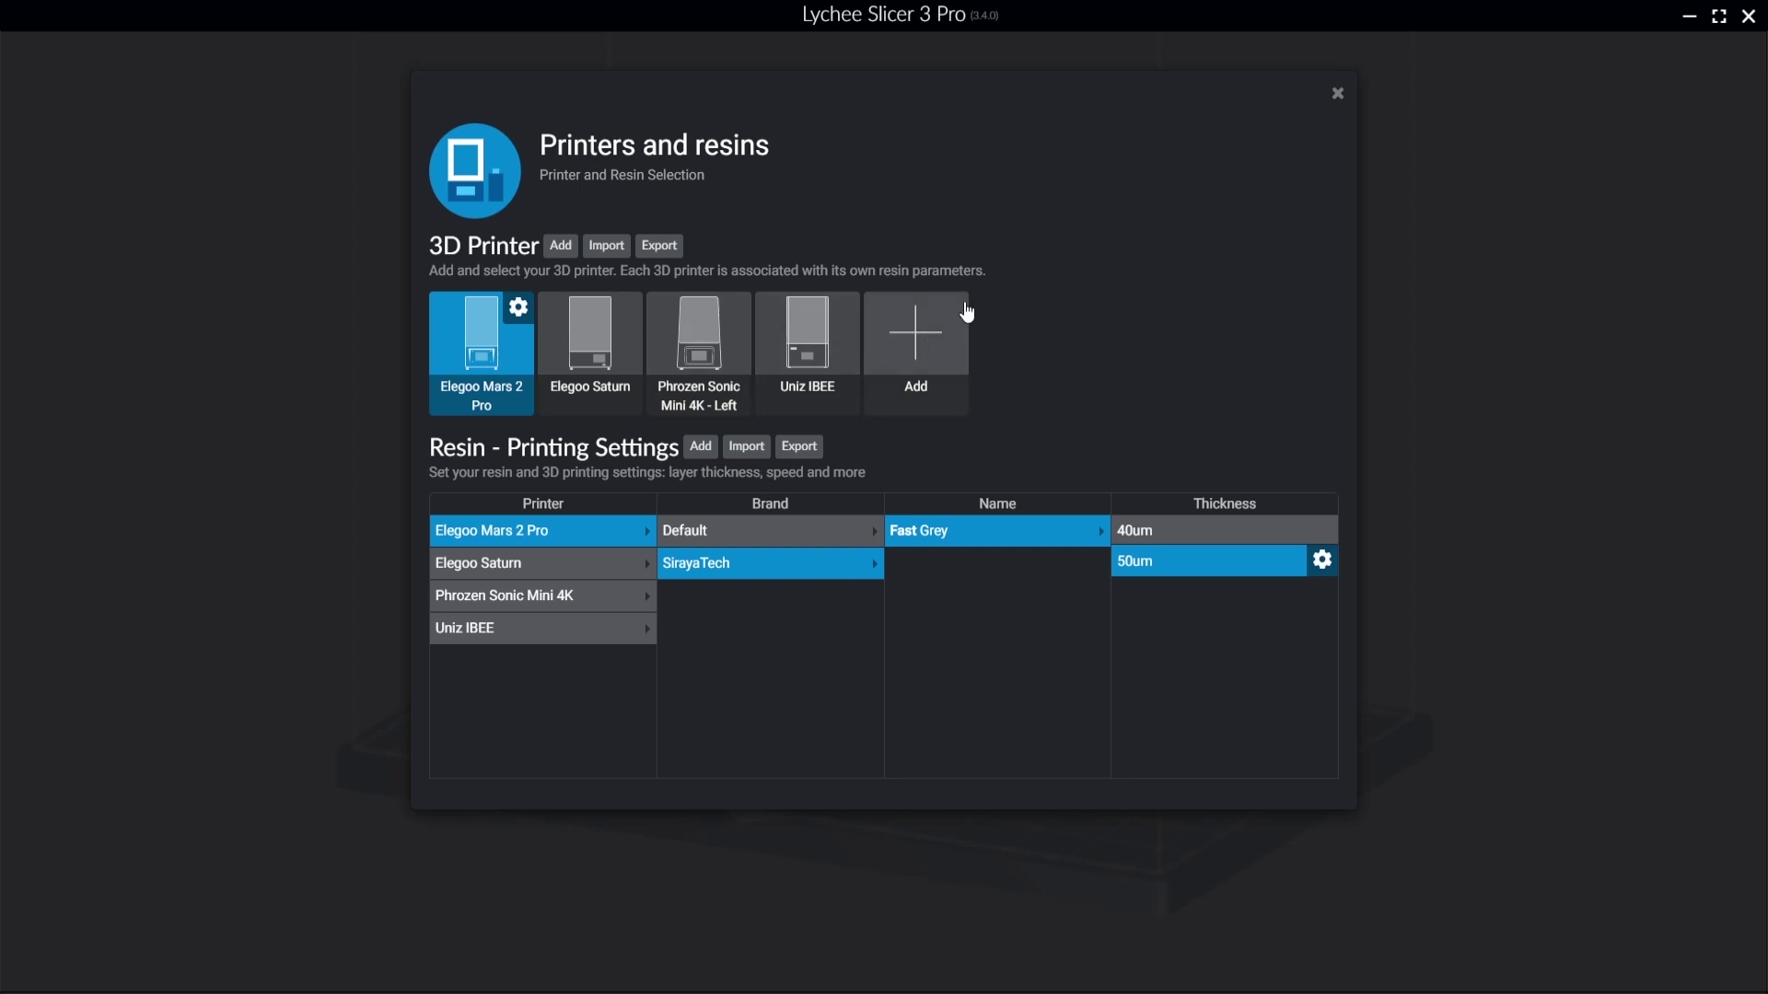
Import the Elegoo Mars 2 from the Elegoo printer list as the active printer.
{"action": "left_click", "coordinate": [932, 355]}
{"action": "scroll", "coordinate": [607, 460], "scroll_direction": "down", "scroll_amount": 10}
{"action": "scroll", "coordinate": [709, 451], "scroll_direction": "up", "scroll_amount": 10}
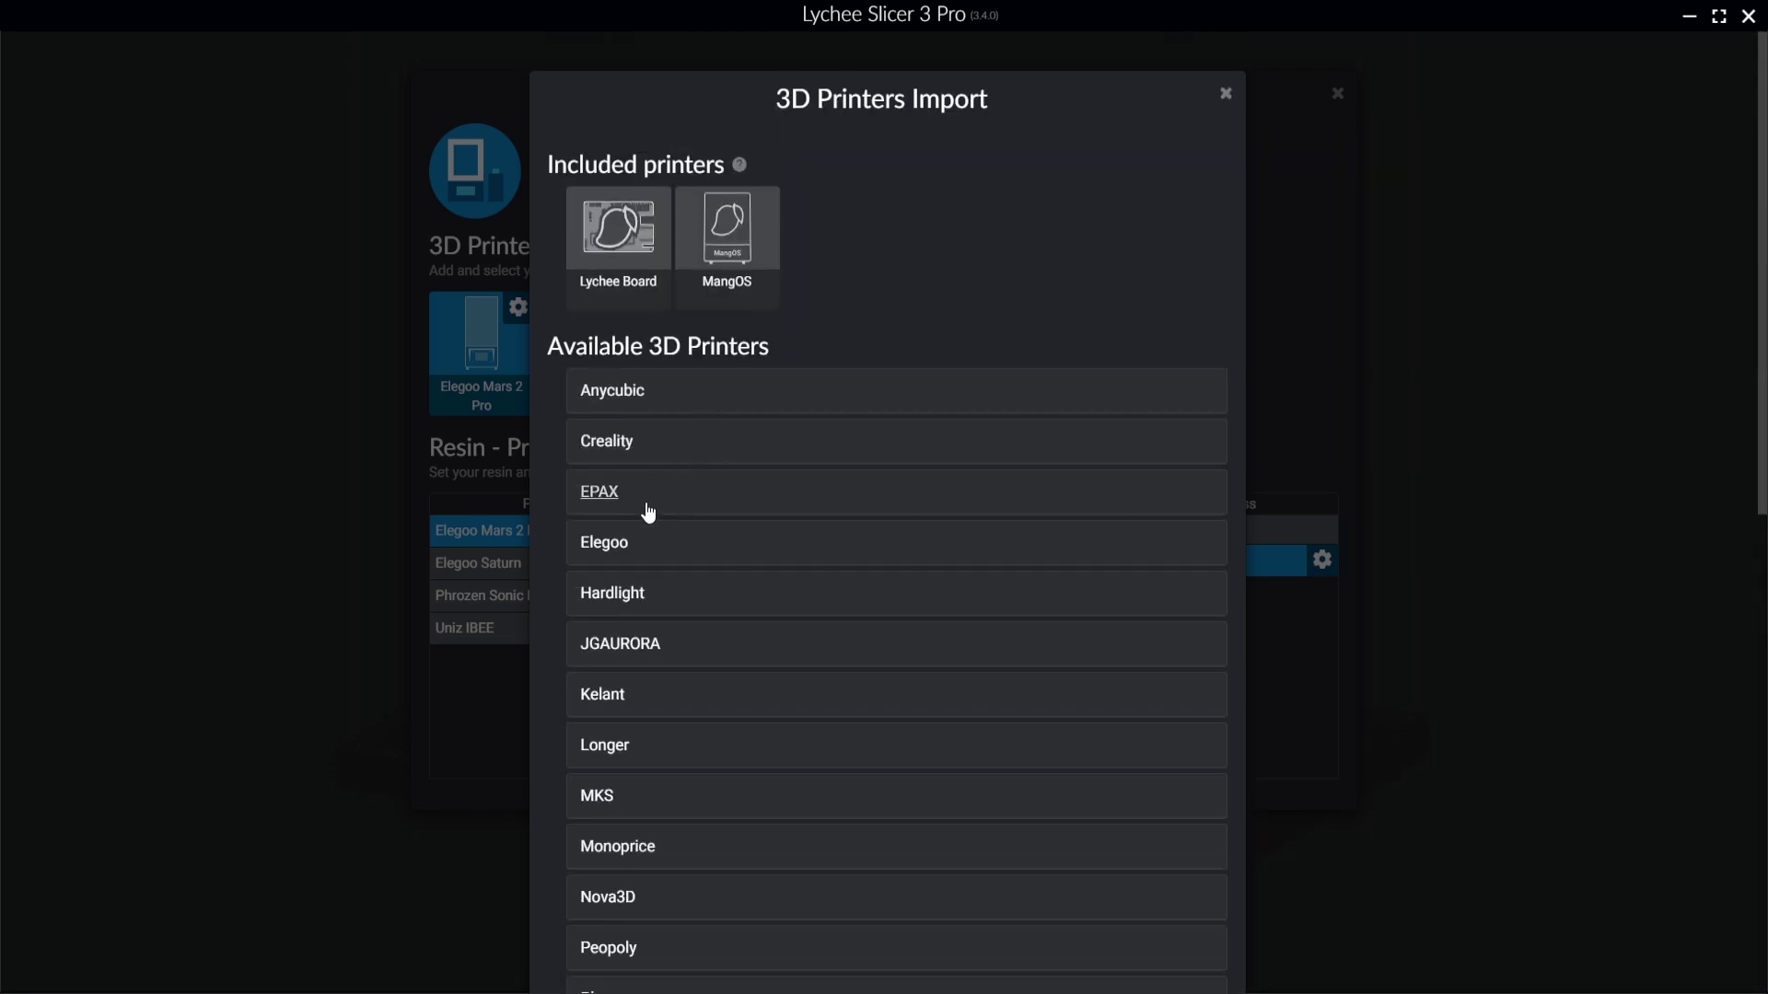
{"action": "left_click", "coordinate": [632, 545]}
{"action": "left_click", "coordinate": [726, 628]}
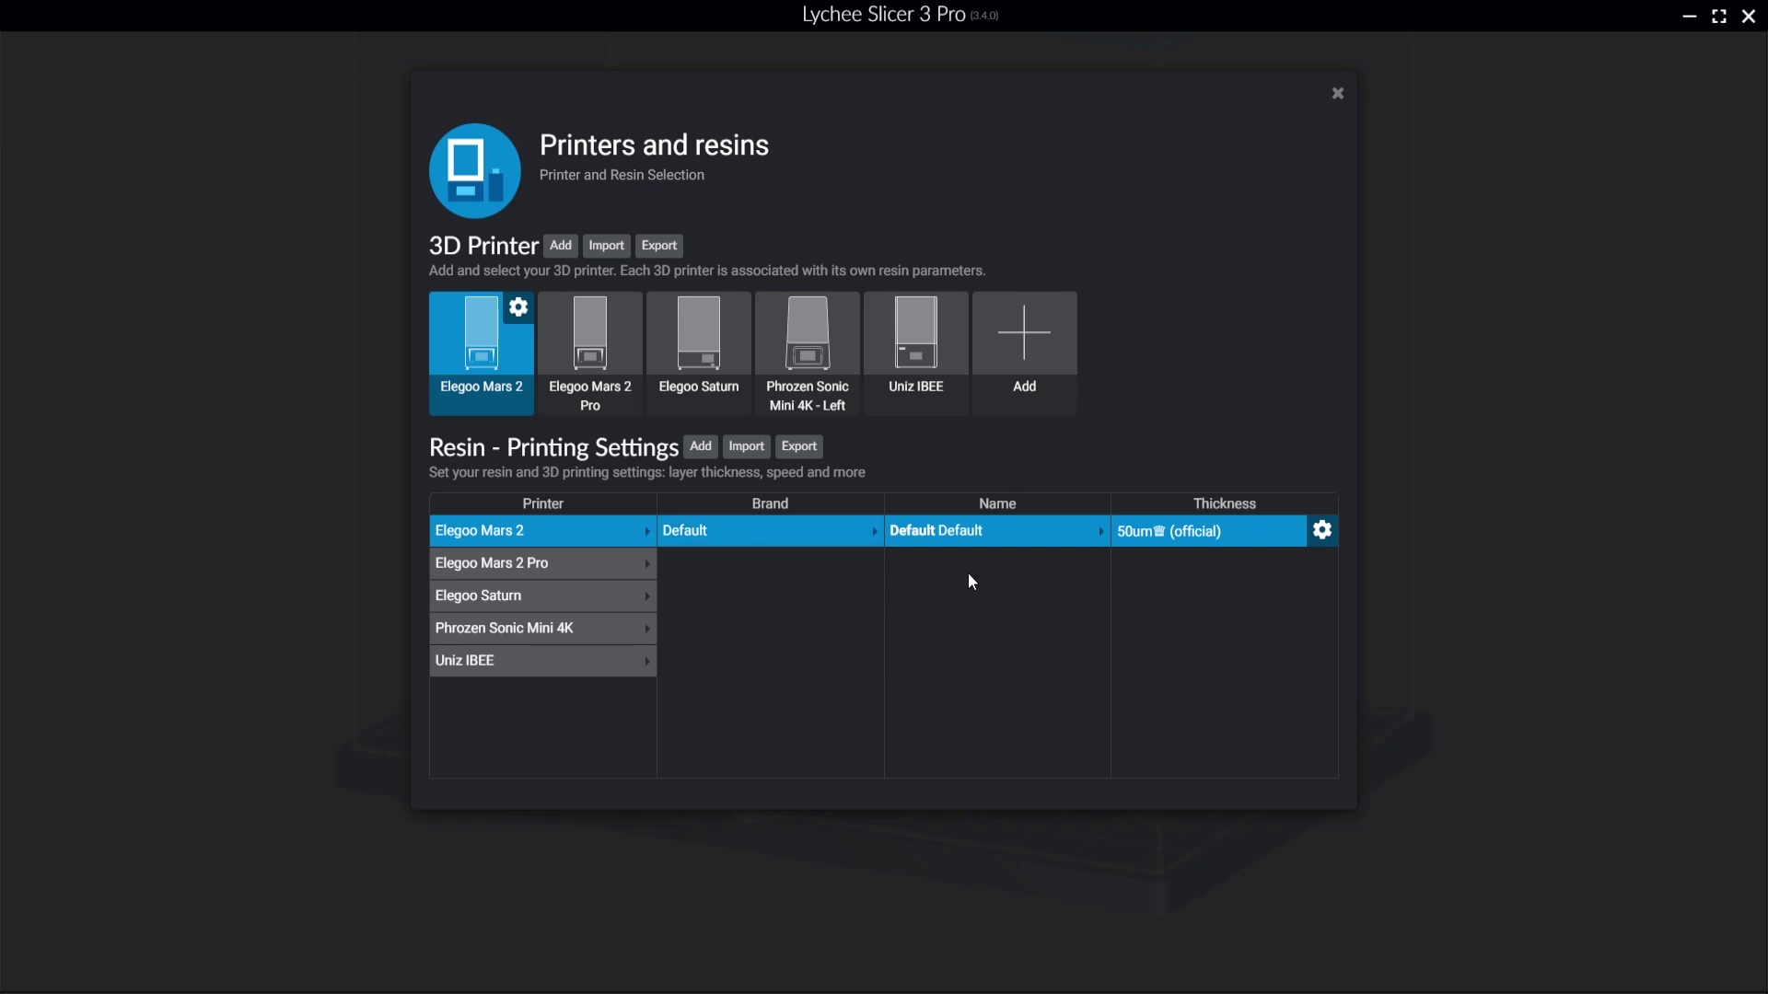
Create a custom resin for the Elegoo Mars 2: brand SirayaTech, name Fast, colour Grey.
{"action": "left_click", "coordinate": [702, 447]}
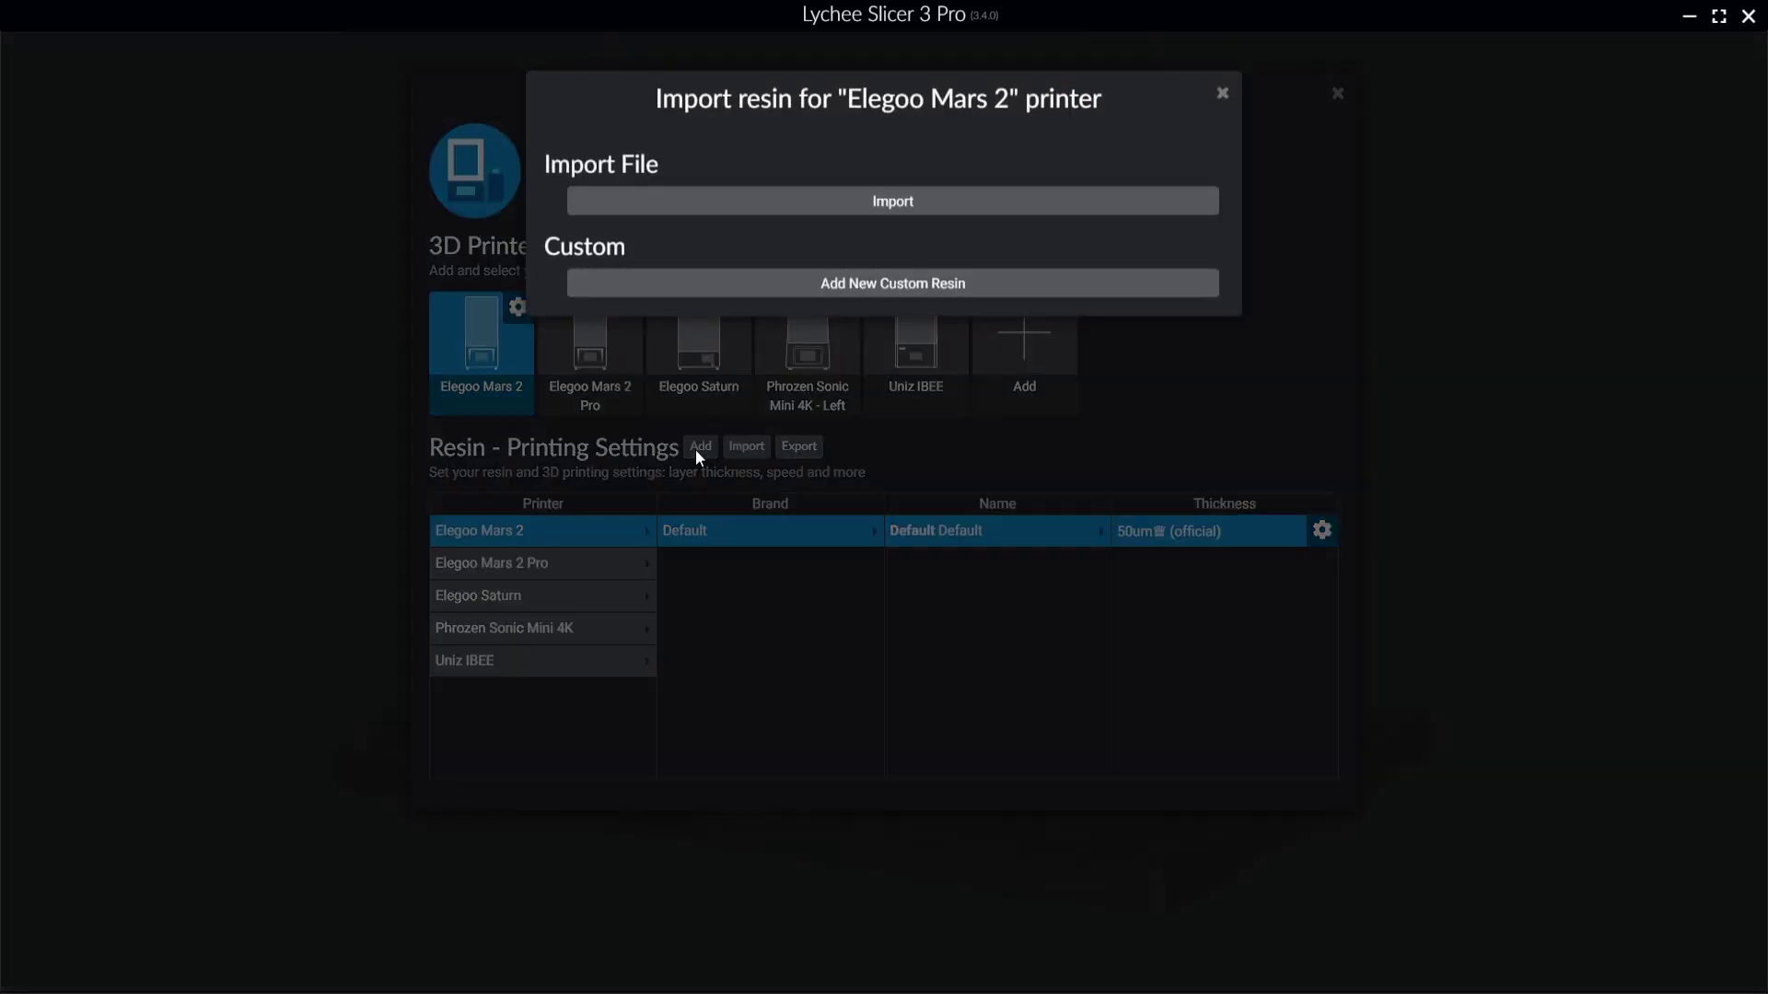
{"action": "left_click", "coordinate": [783, 291]}
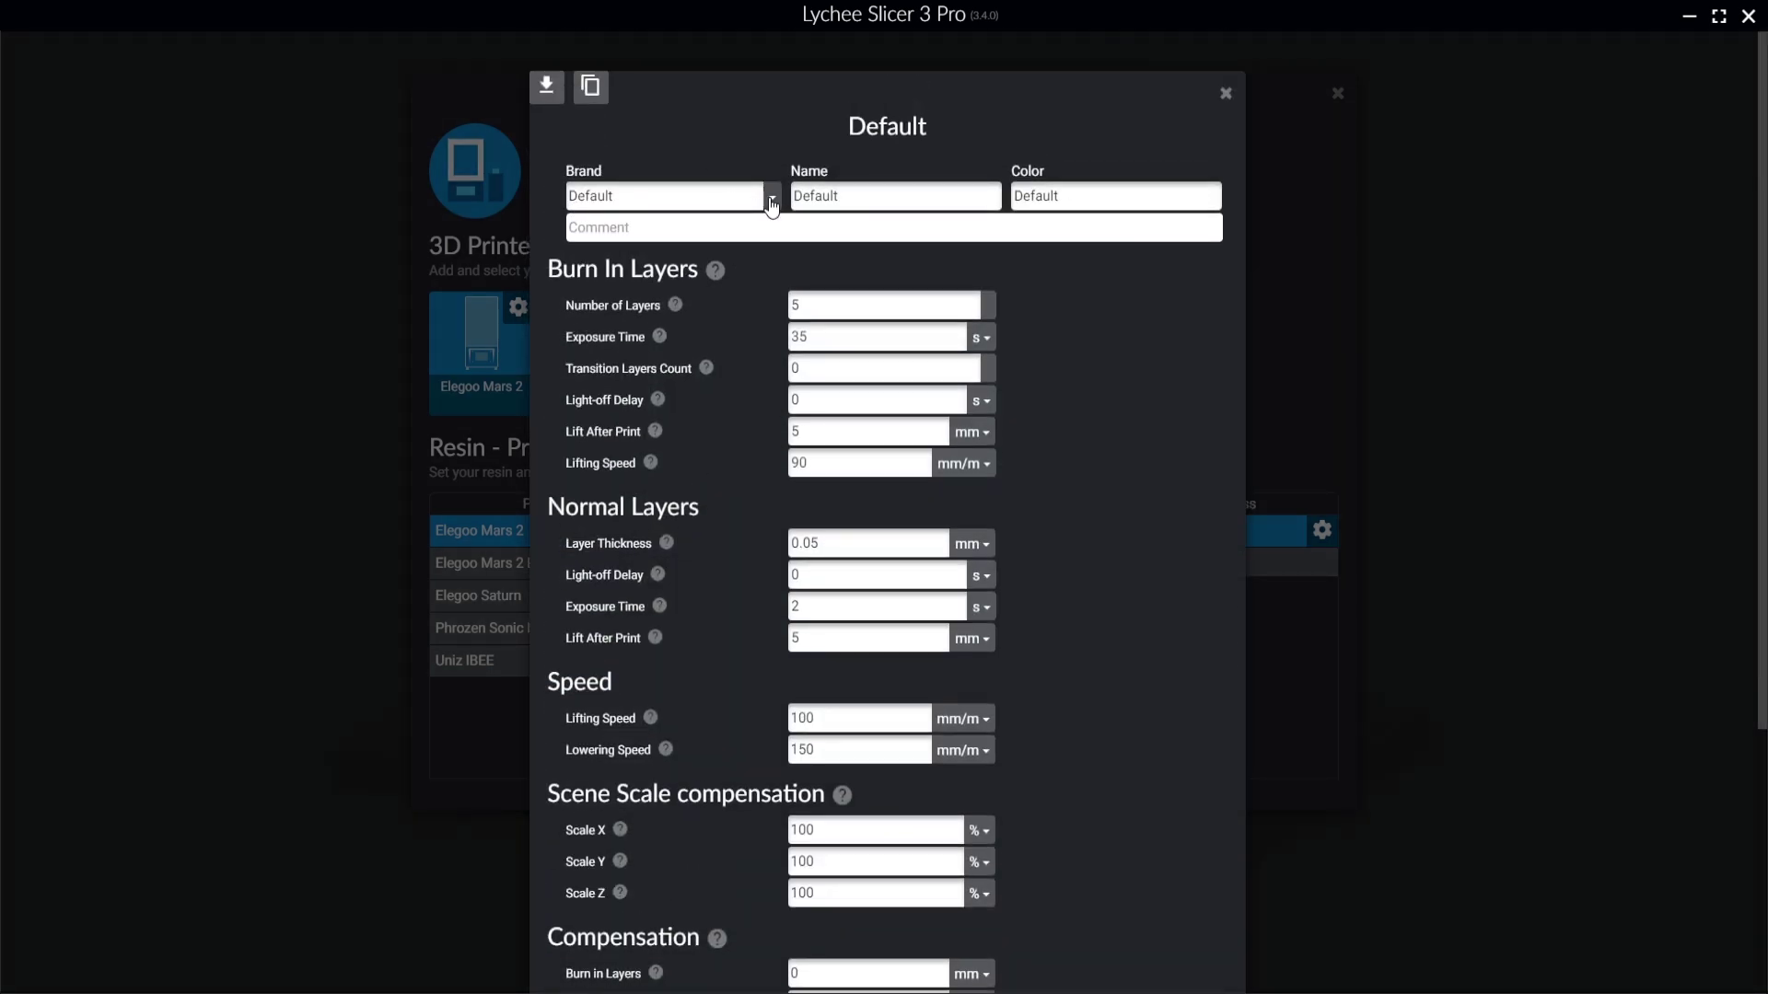
{"action": "left_click", "coordinate": [772, 196]}
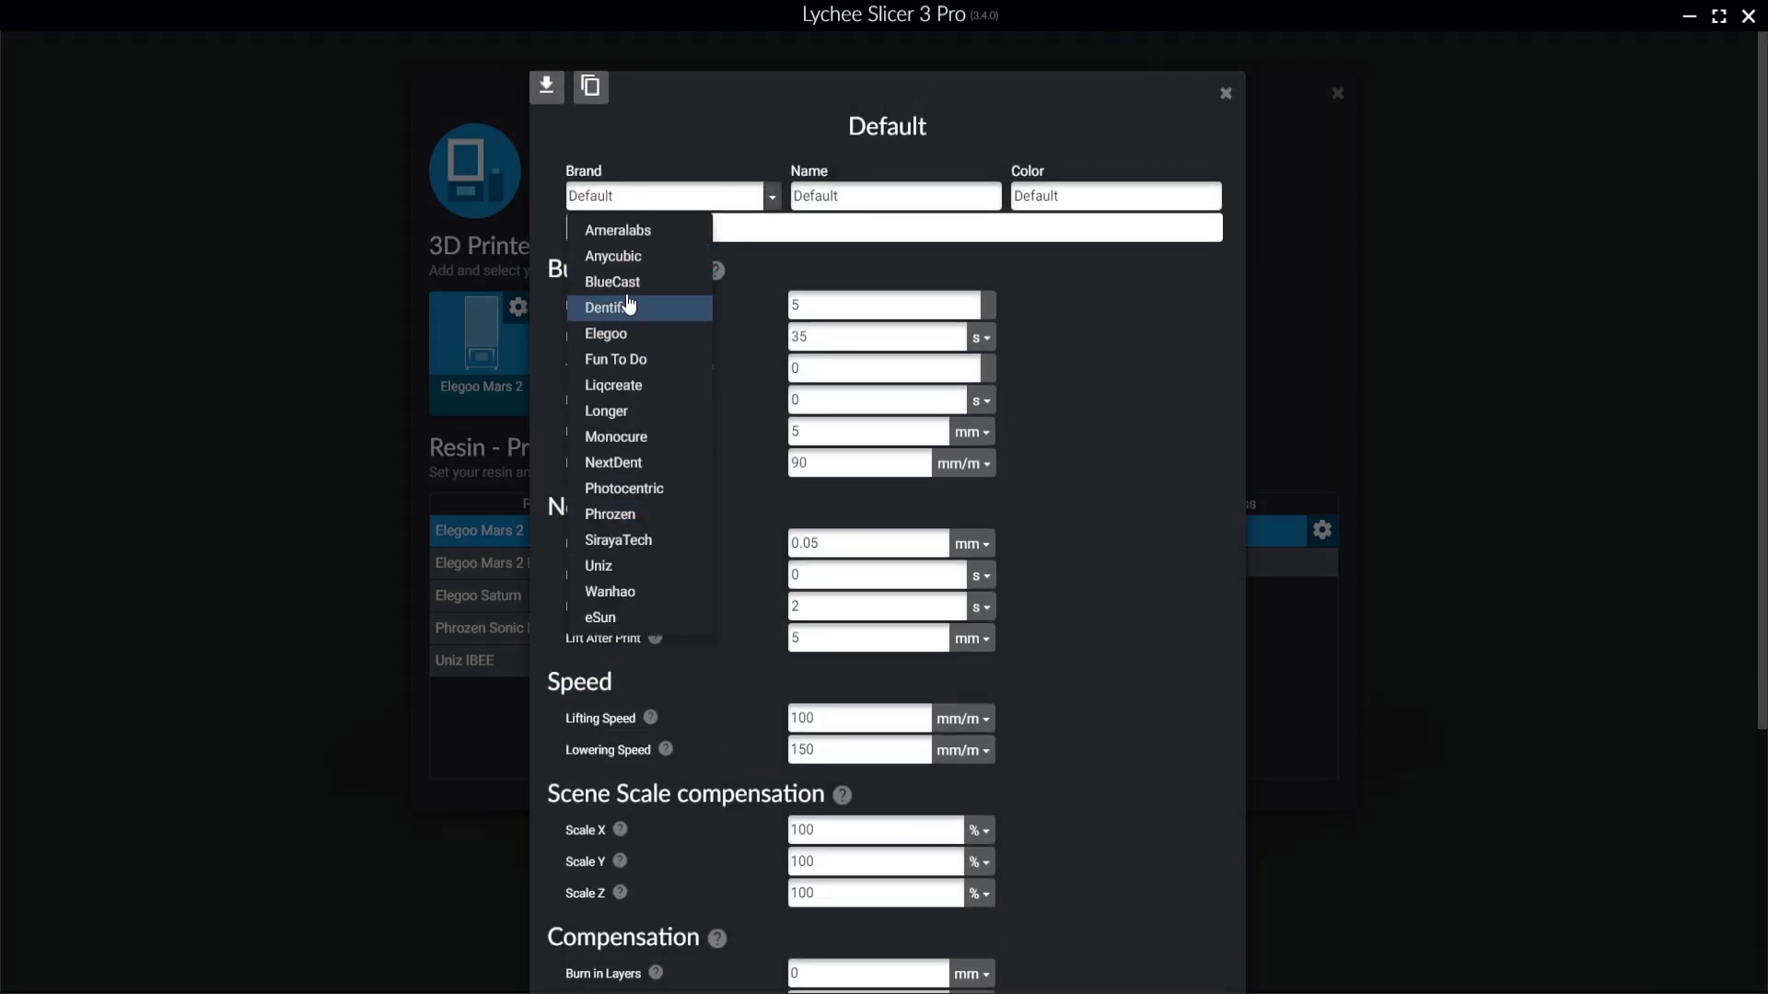
{"action": "left_click", "coordinate": [642, 542]}
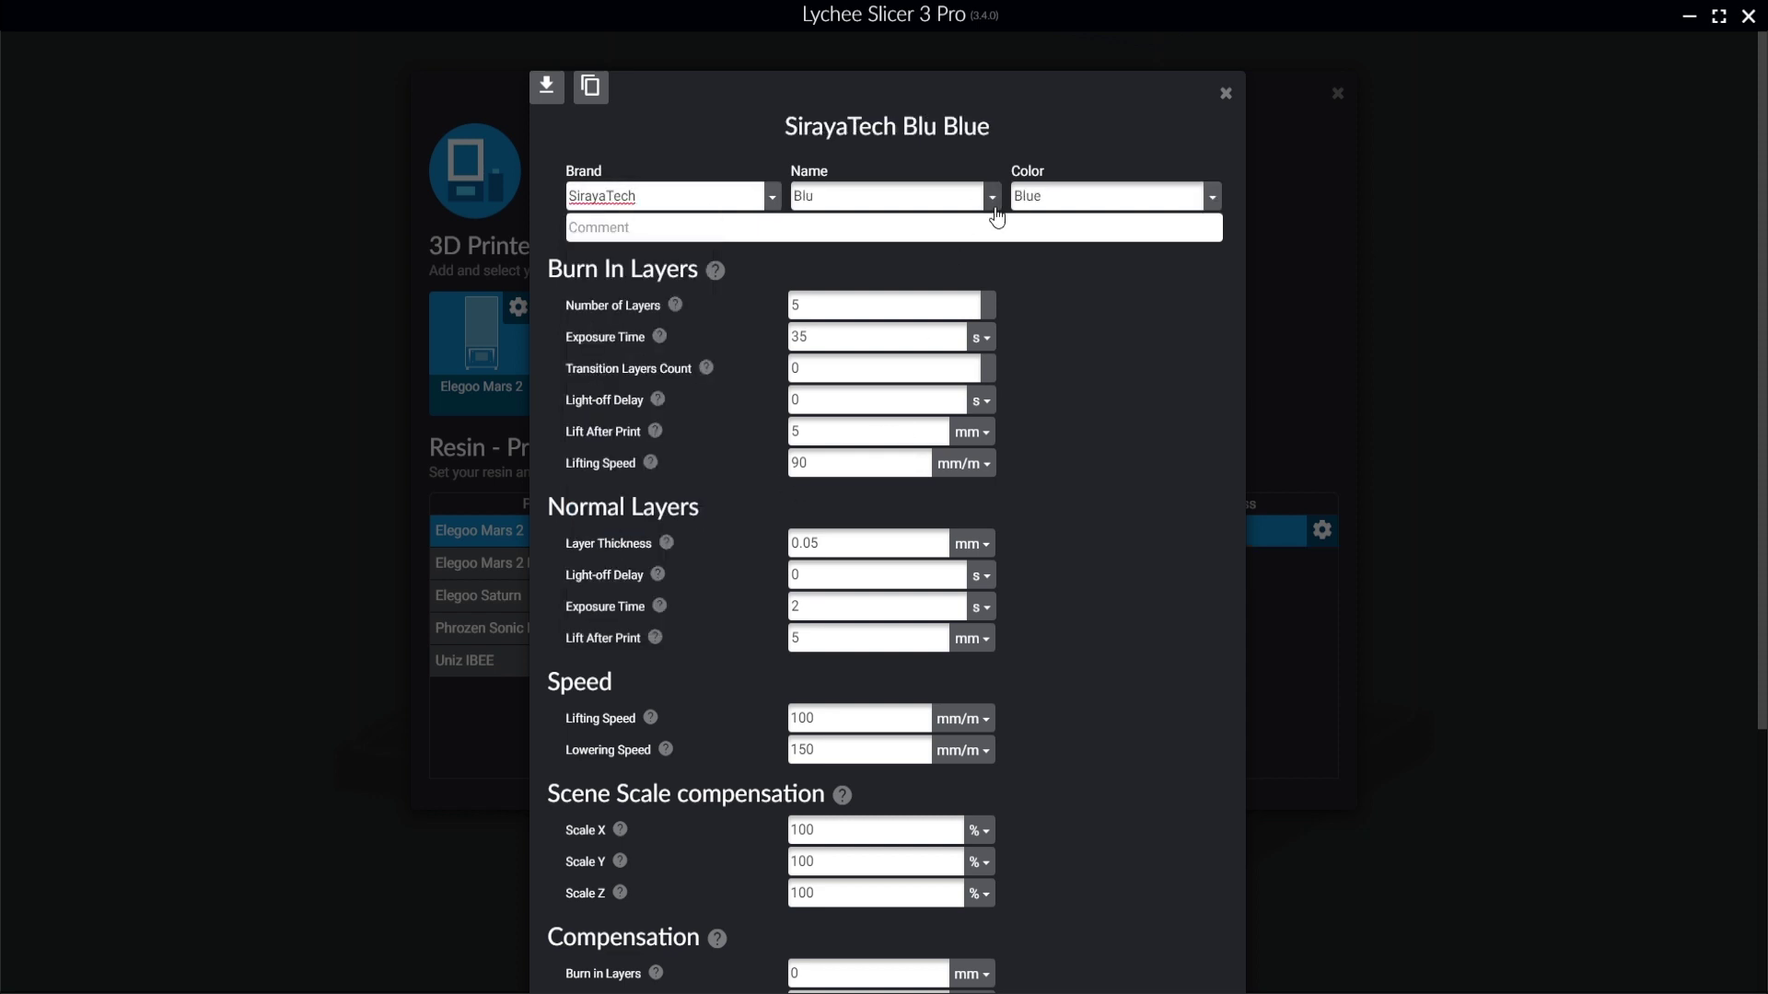
{"action": "left_click", "coordinate": [992, 198]}
{"action": "left_click", "coordinate": [854, 290]}
{"action": "left_click", "coordinate": [1213, 201]}
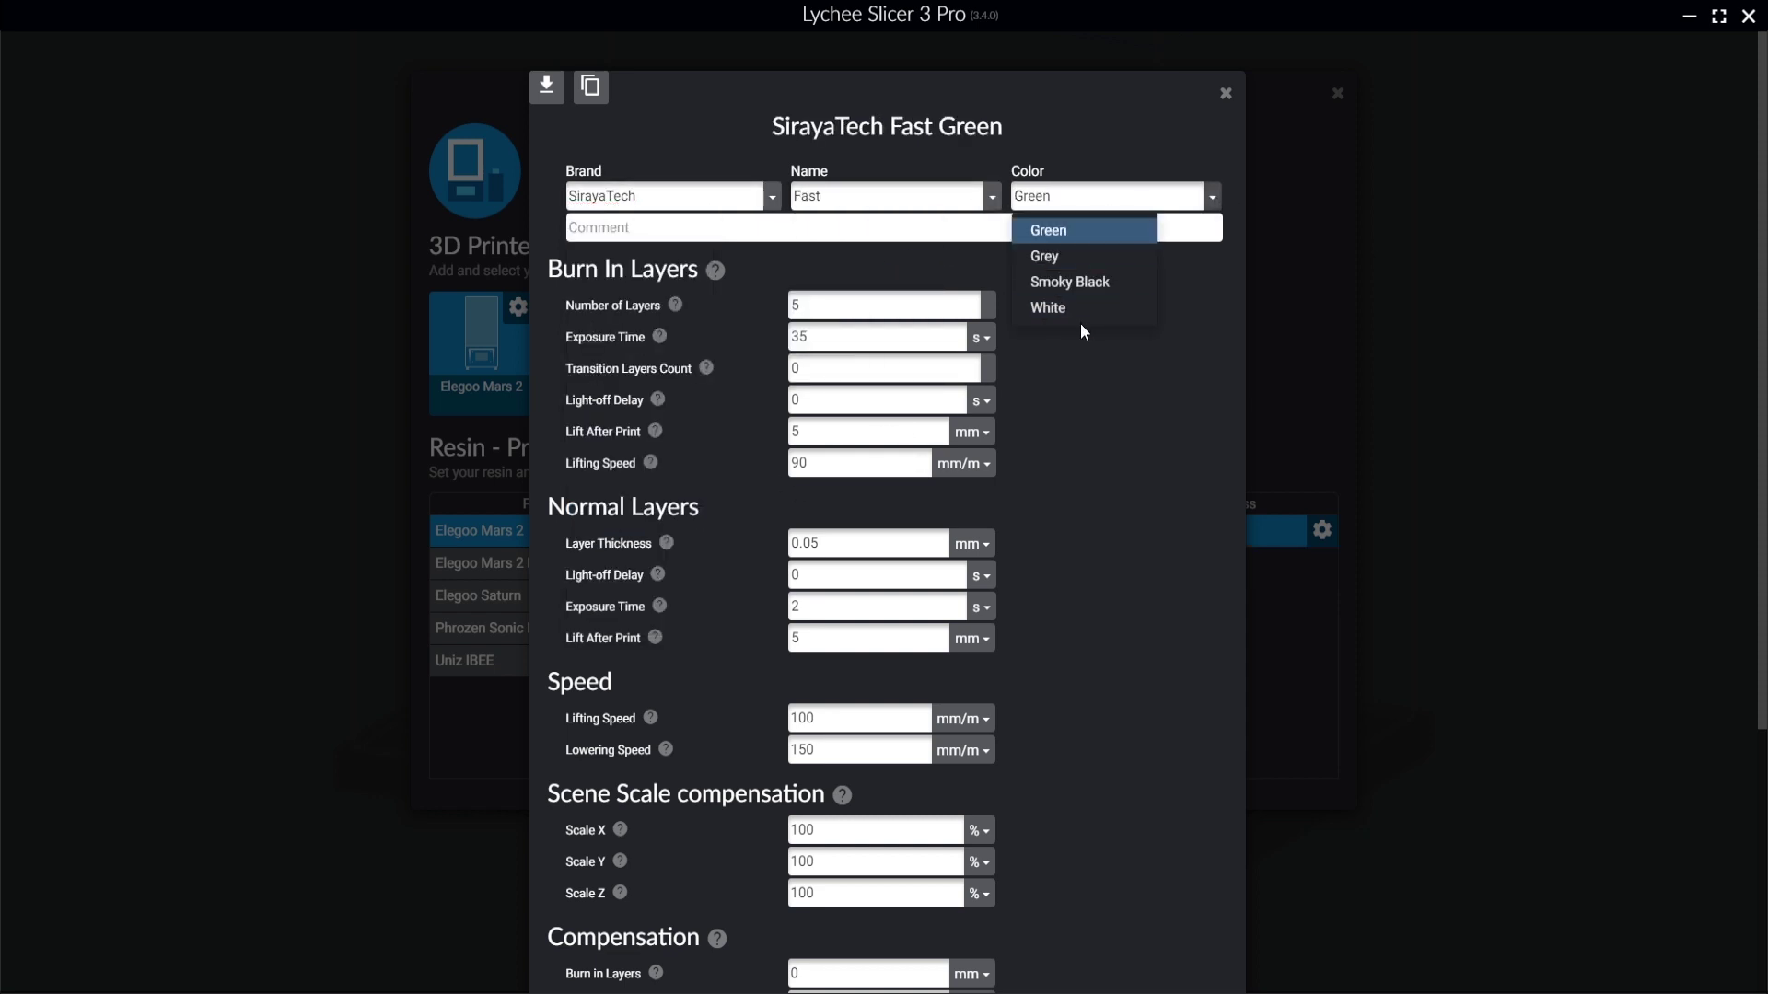
{"action": "left_click", "coordinate": [1068, 254]}
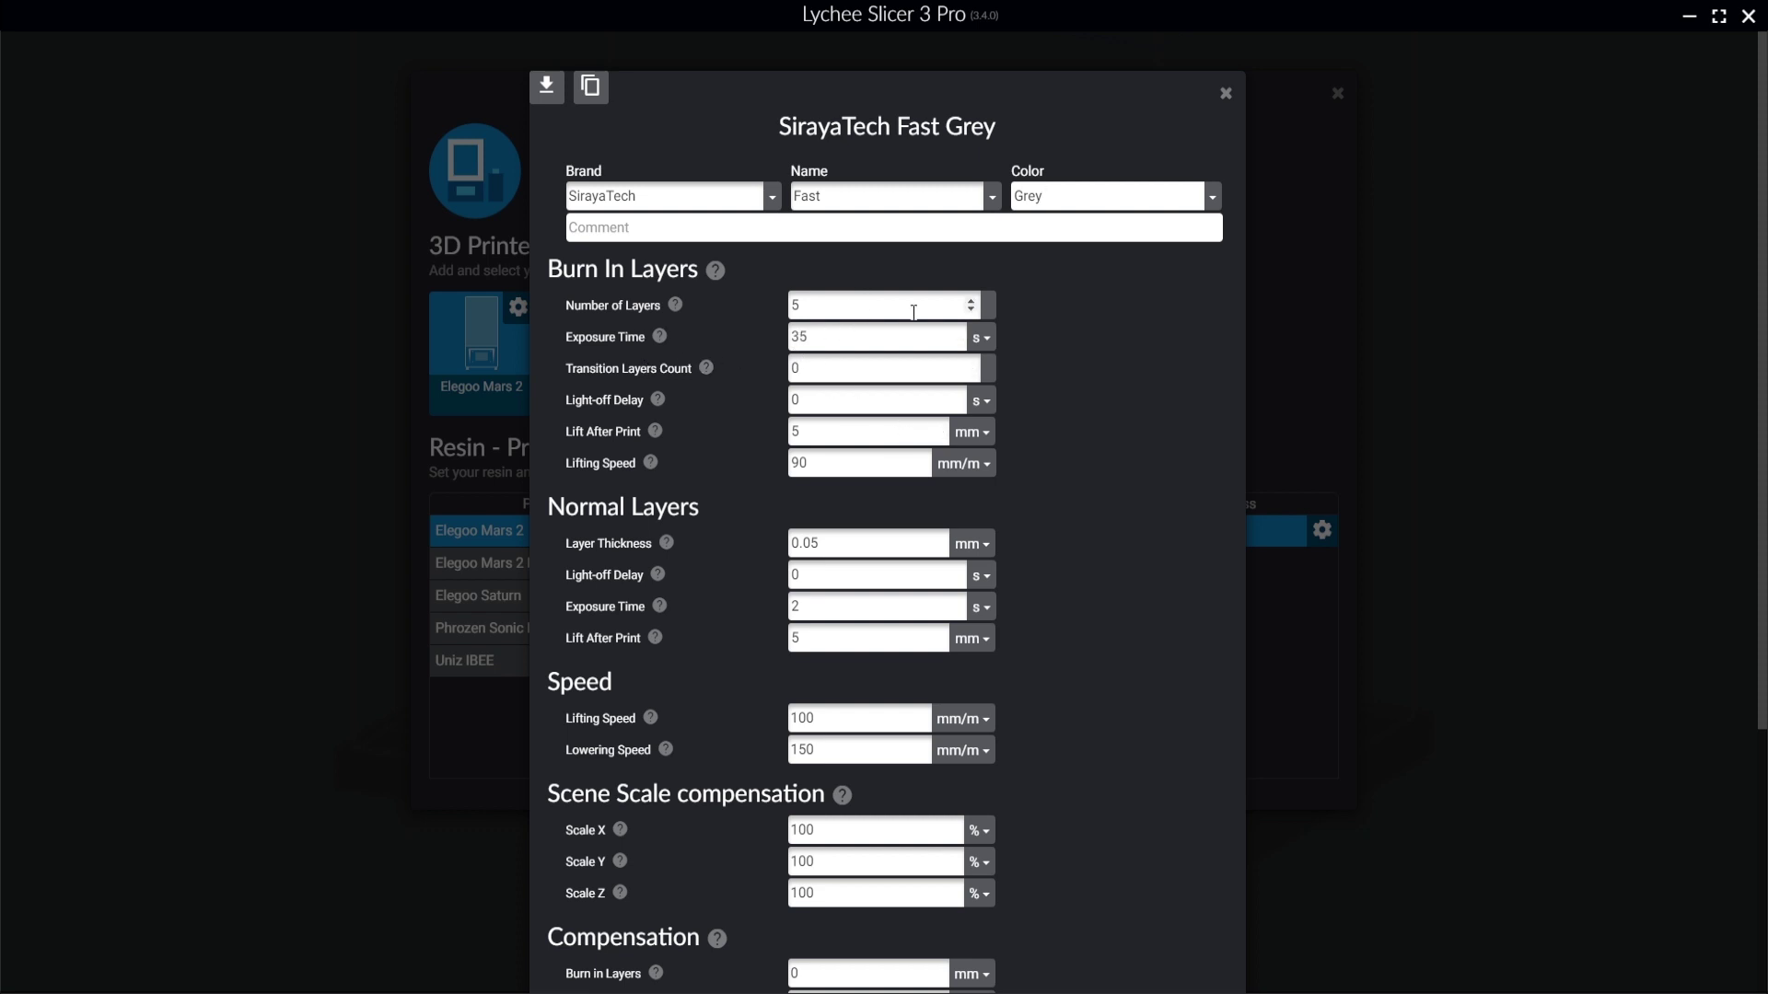
Enter burn-in values: 10 layers, 25 s exposure, 10 transition layers, 40 mm/m lifting speed.
{"action": "double_click", "coordinate": [838, 307]}
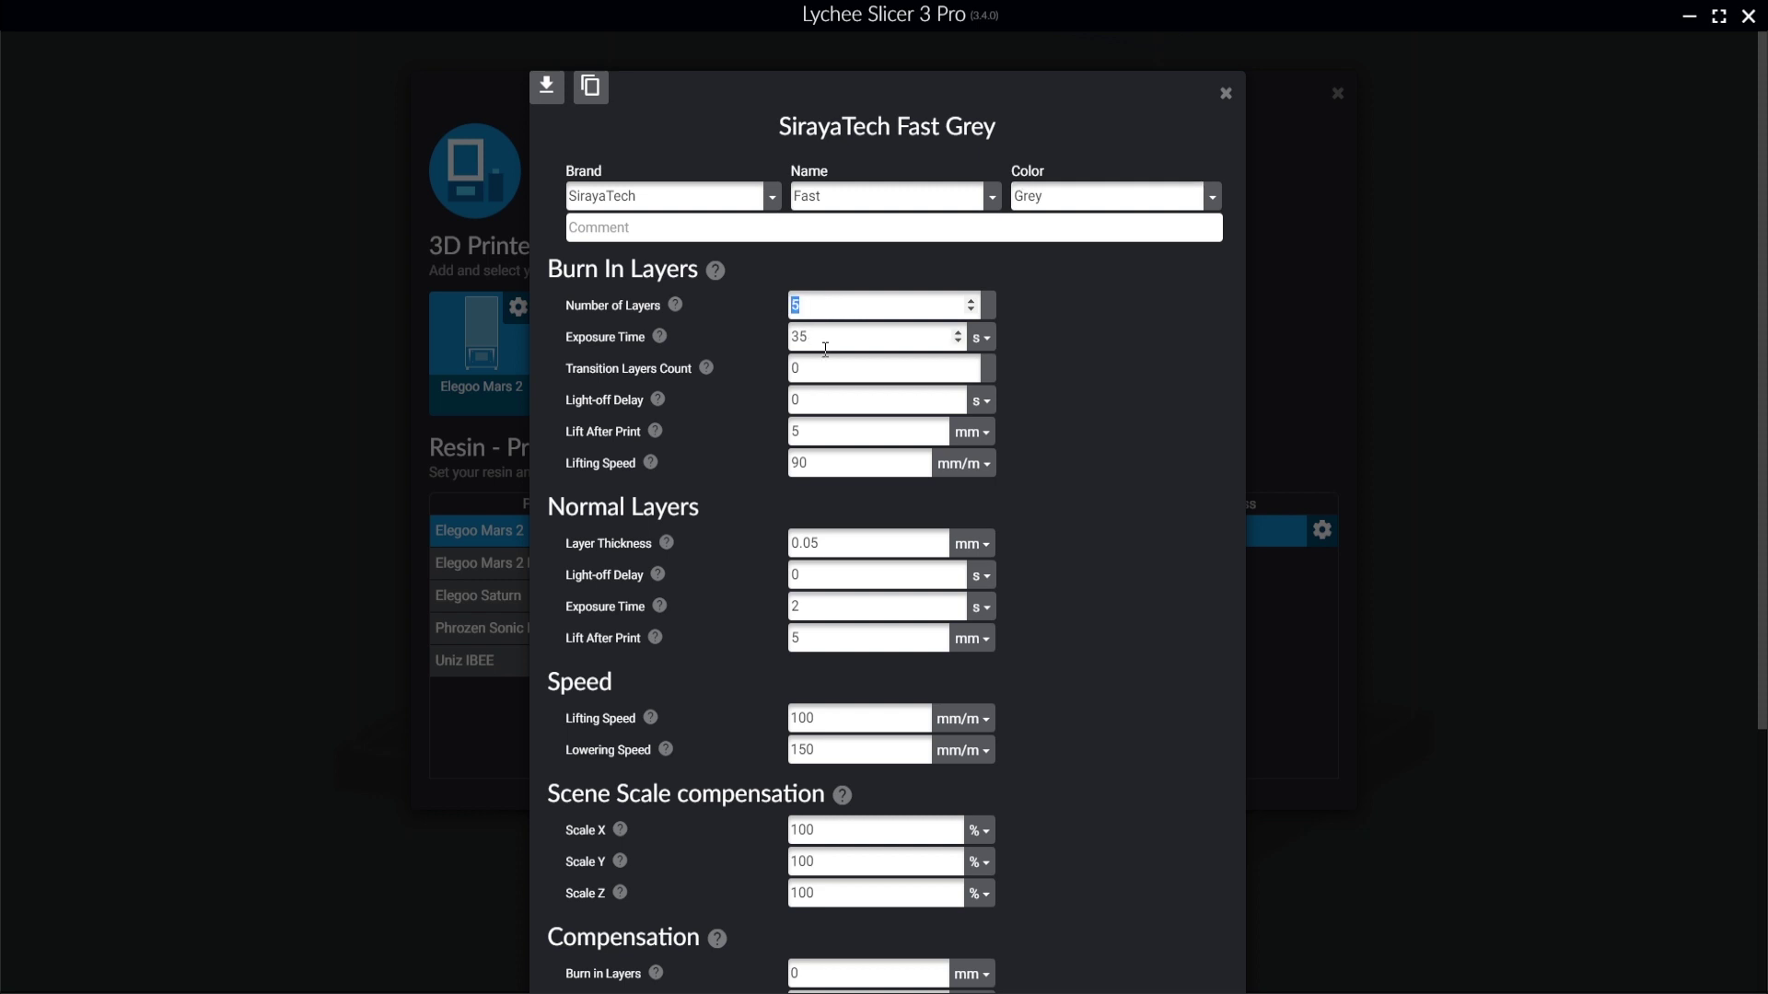
{"action": "type", "text": "10"}
{"action": "double_click", "coordinate": [848, 337]}
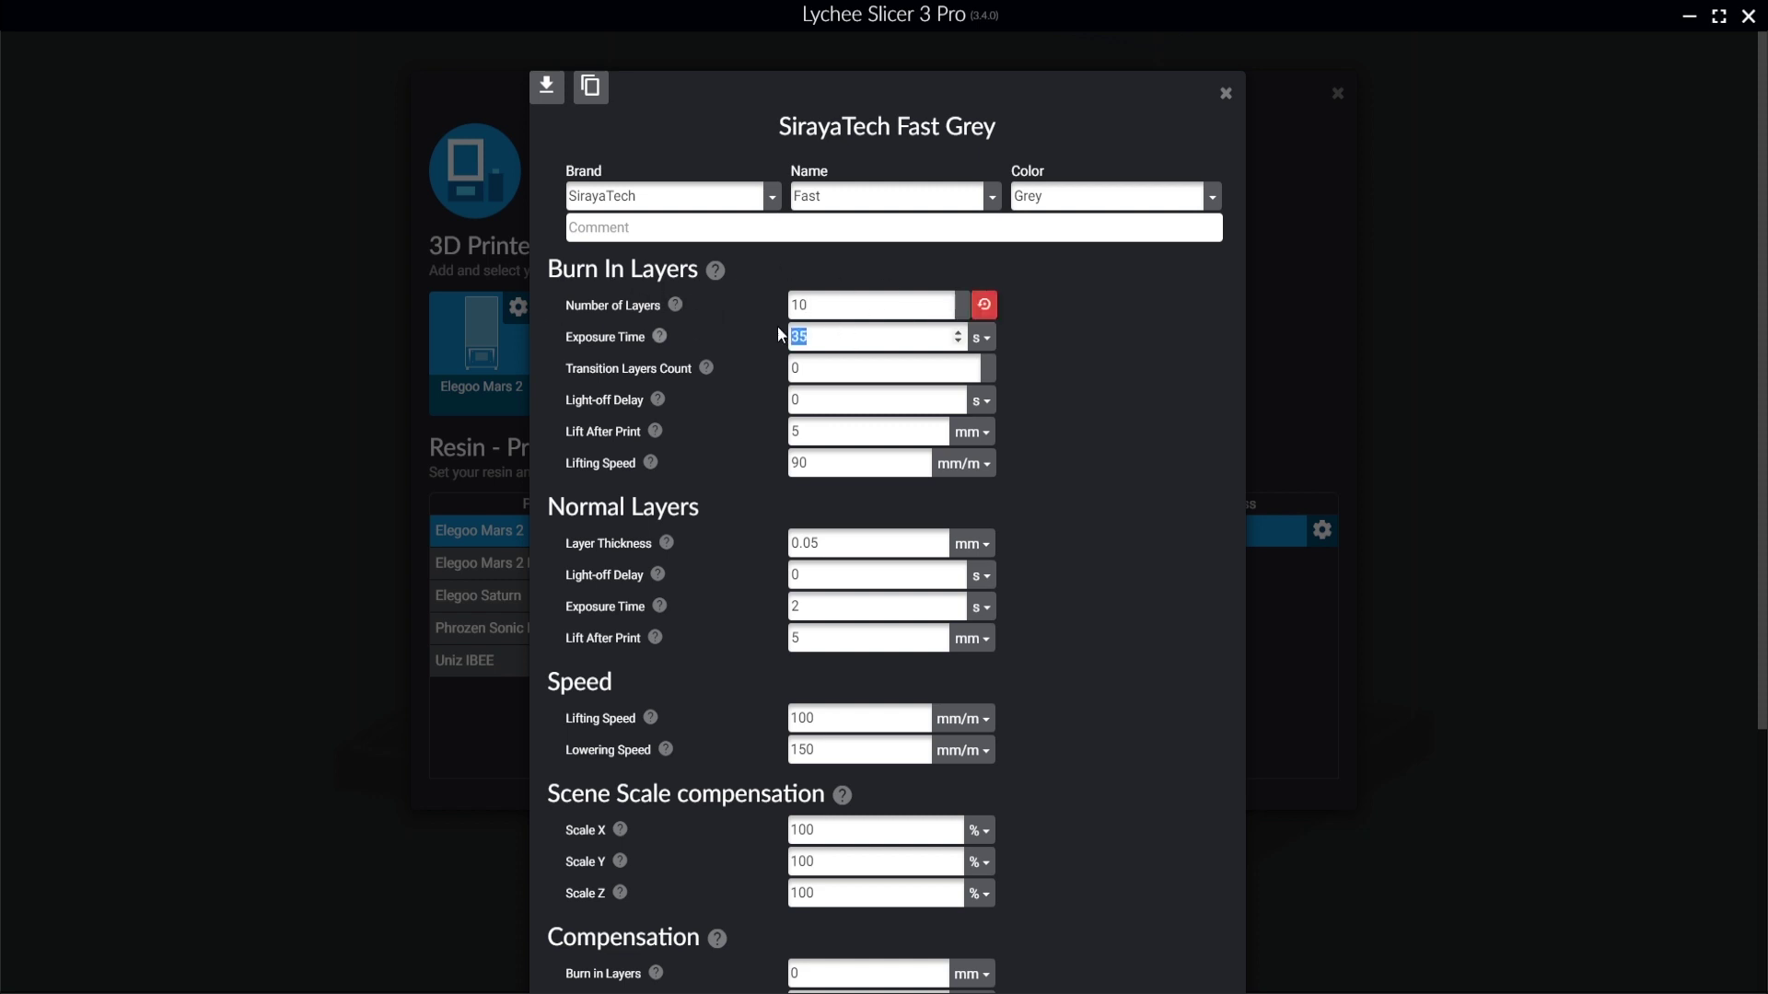
{"action": "type", "text": "25"}
{"action": "key", "text": "Tab"}
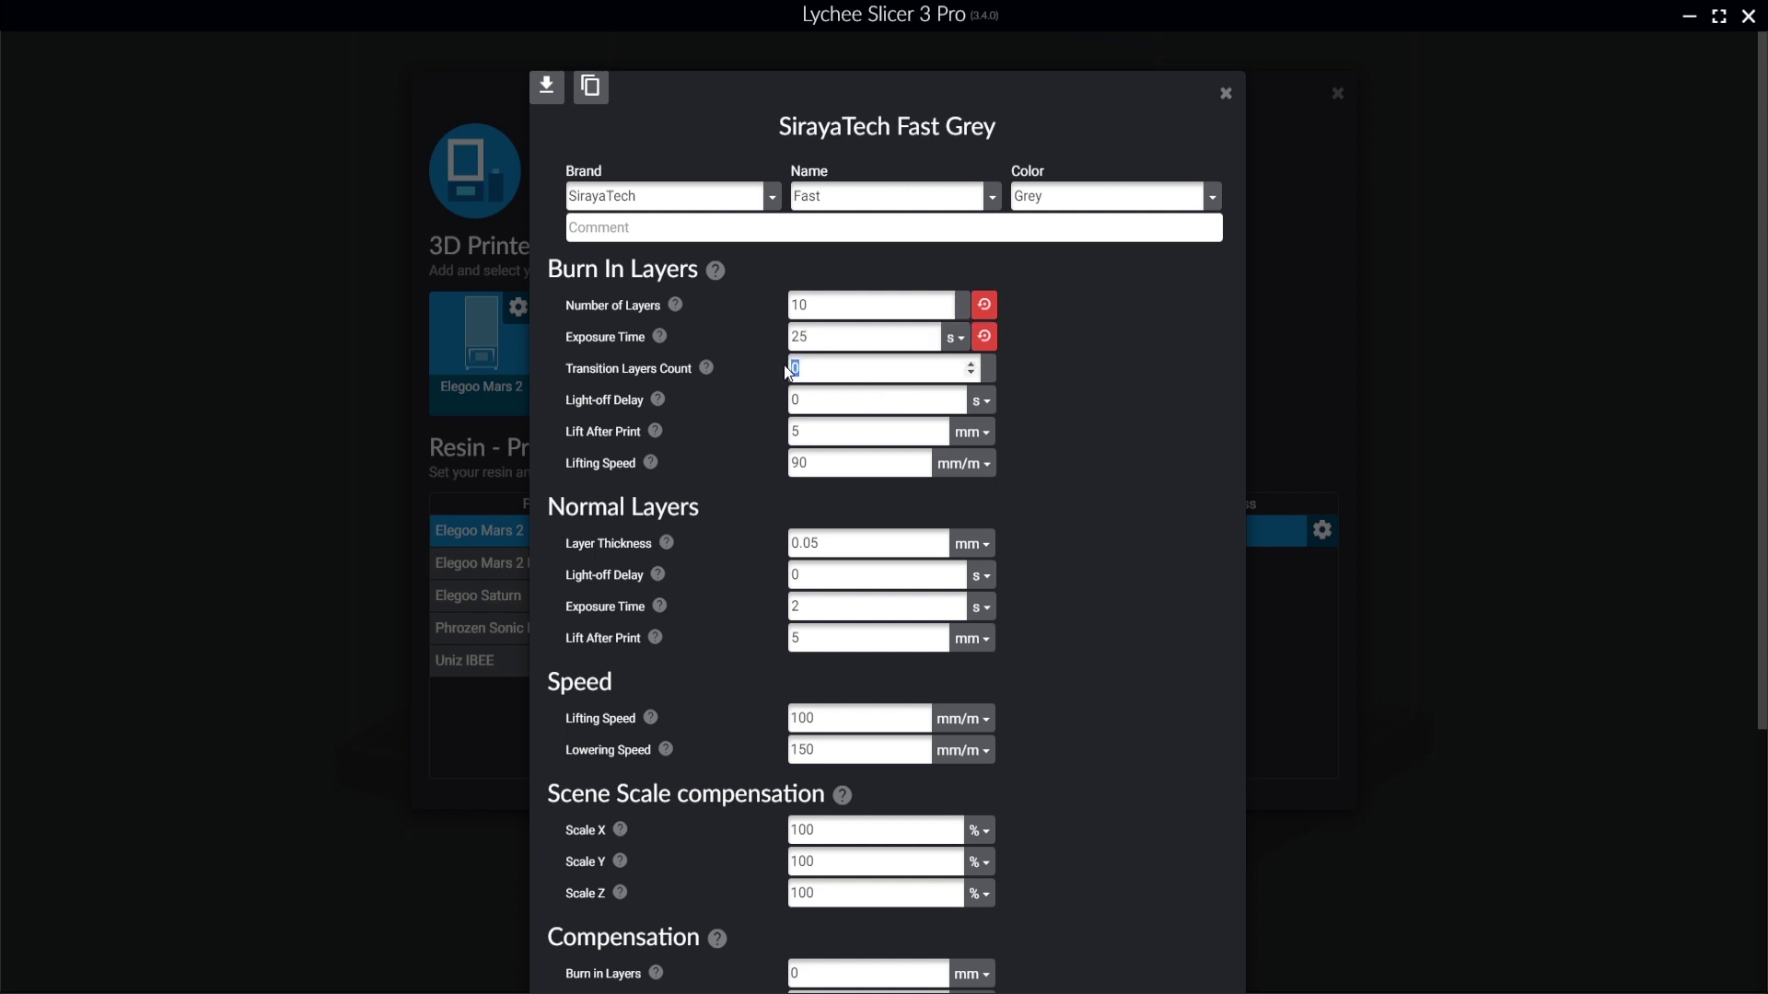
{"action": "type", "text": "10"}
{"action": "key", "text": "Tab"}
{"action": "key", "text": "Tab"}
{"action": "key", "text": "Tab"}
{"action": "type", "text": "40"}
{"action": "scroll", "coordinate": [714, 521], "scroll_direction": "down", "scroll_amount": 1}
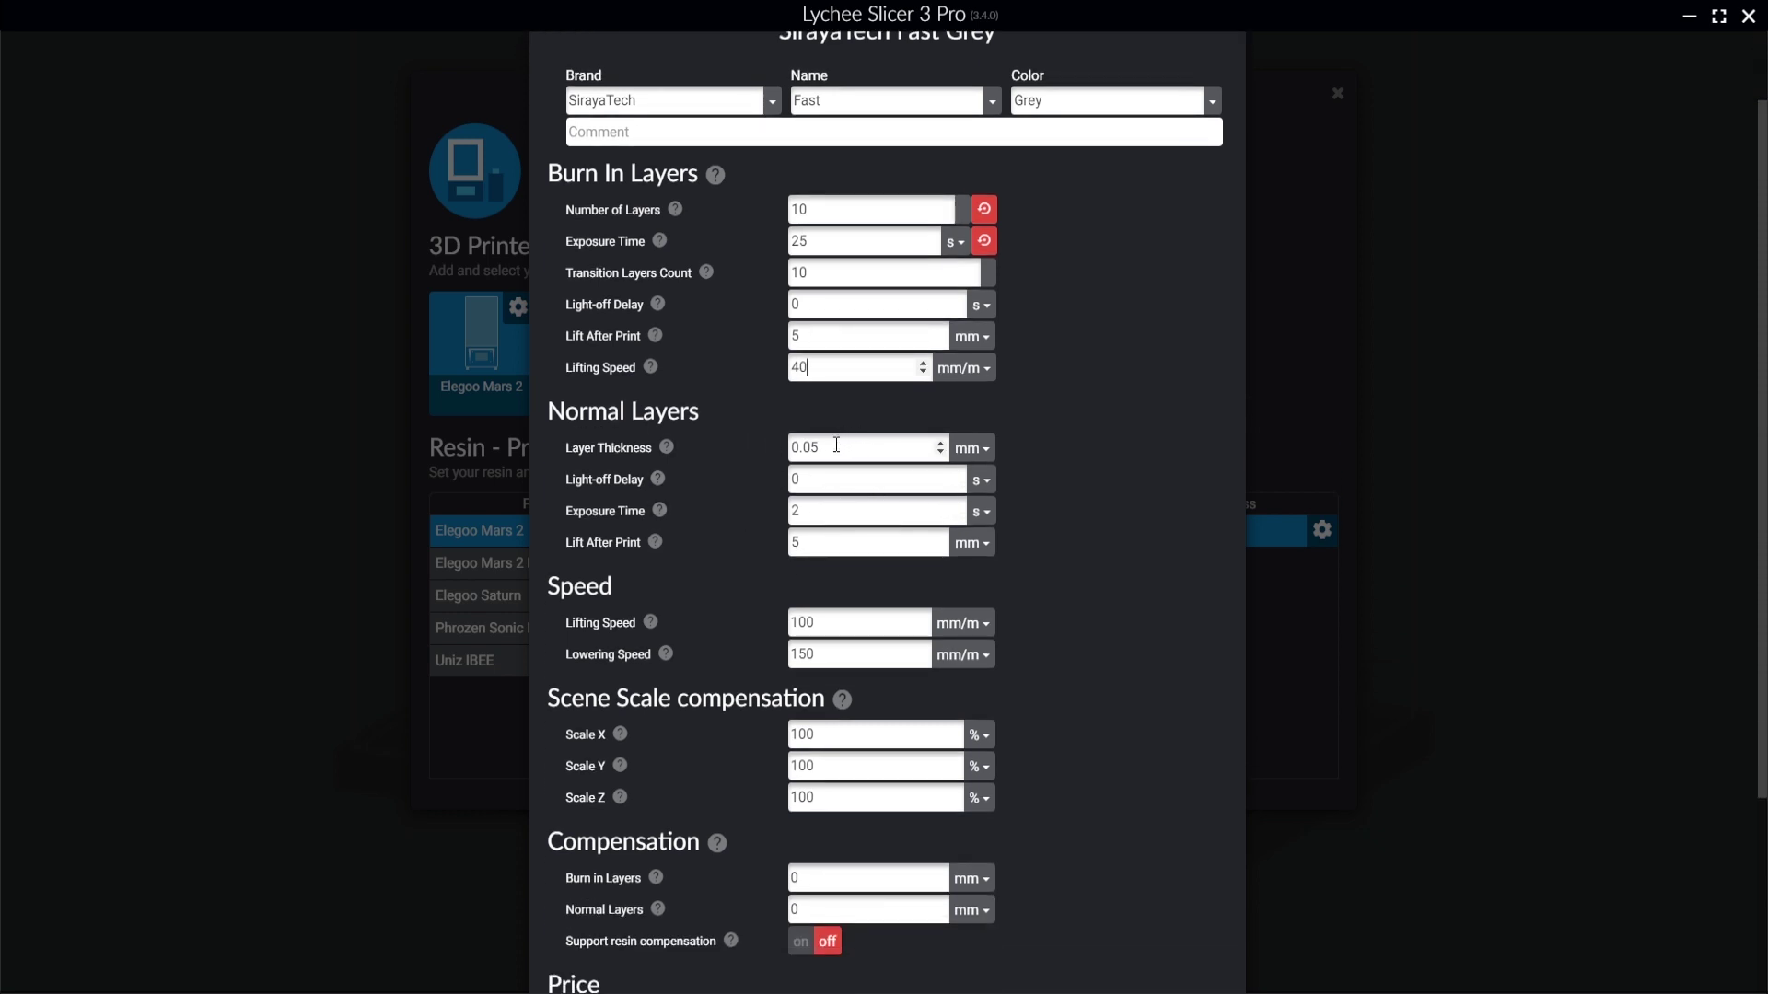
Set the normal-layer light-off delay to 6.5 s and exposure time to 3 s.
{"action": "scroll", "coordinate": [822, 495], "scroll_direction": "down", "scroll_amount": 1}
{"action": "left_click", "coordinate": [768, 385]}
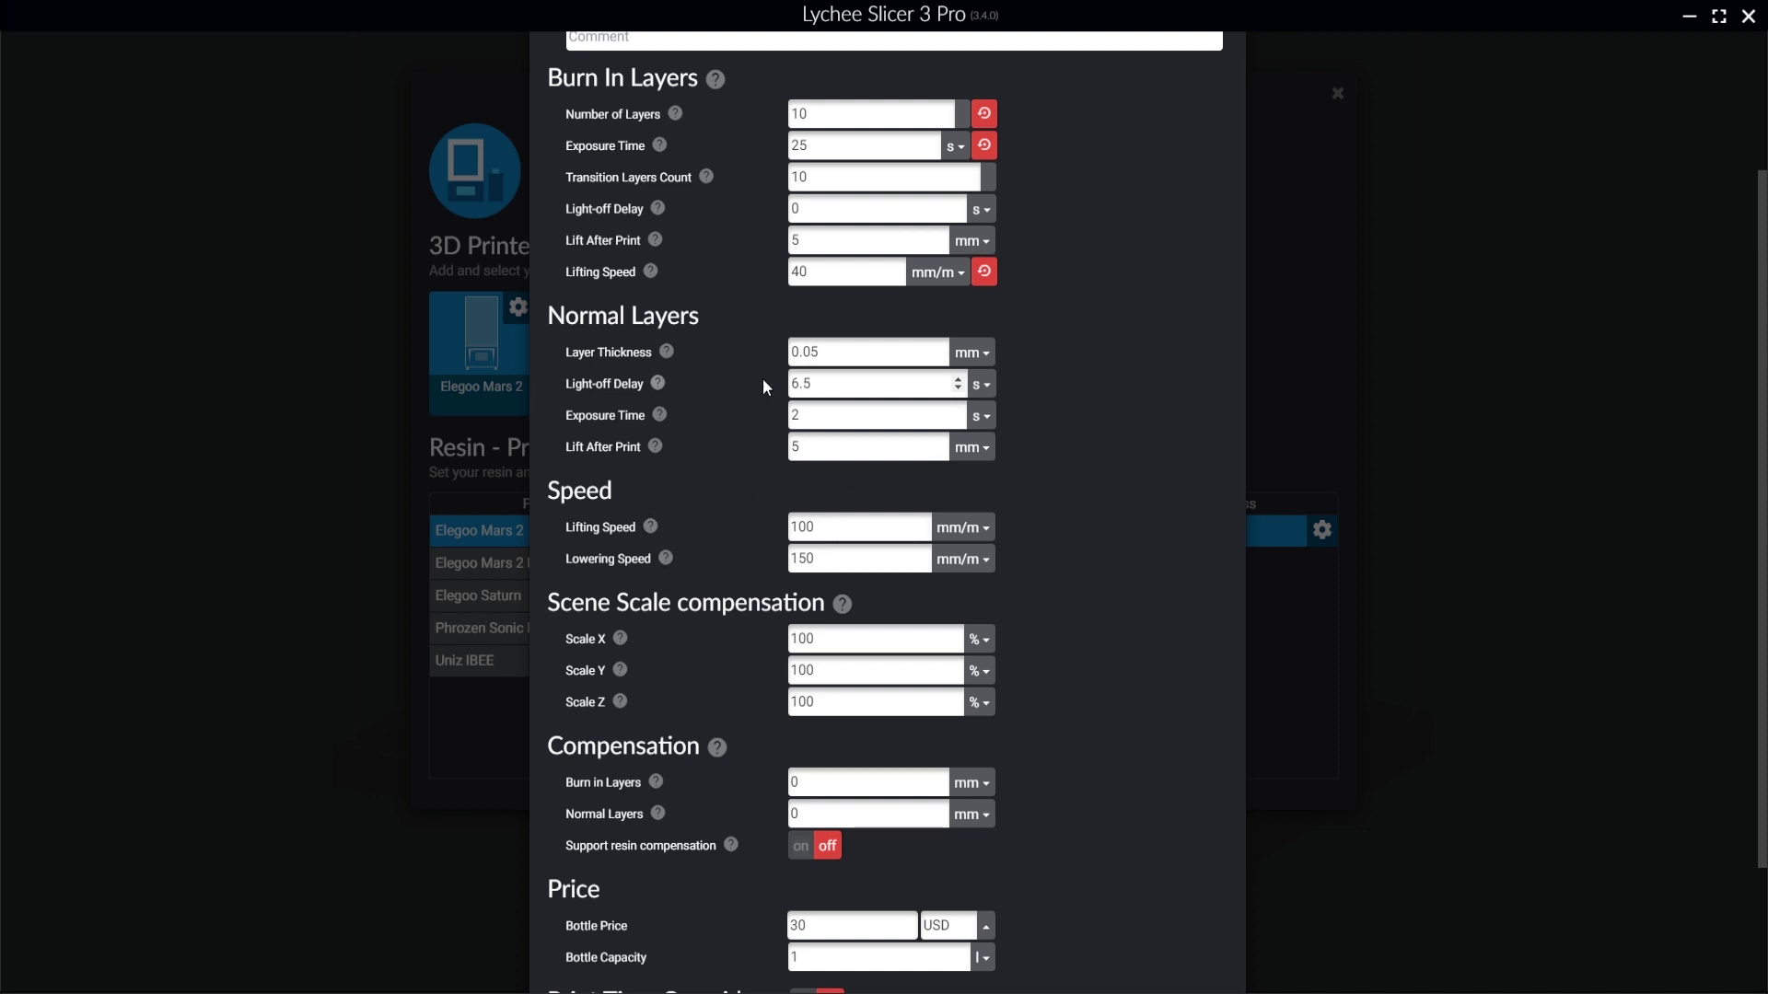
{"action": "left_click", "coordinate": [776, 419]}
{"action": "type", "text": "3"}
Set the normal lifting and lowering speeds to 180 mm/m each.
{"action": "left_click", "coordinate": [823, 452]}
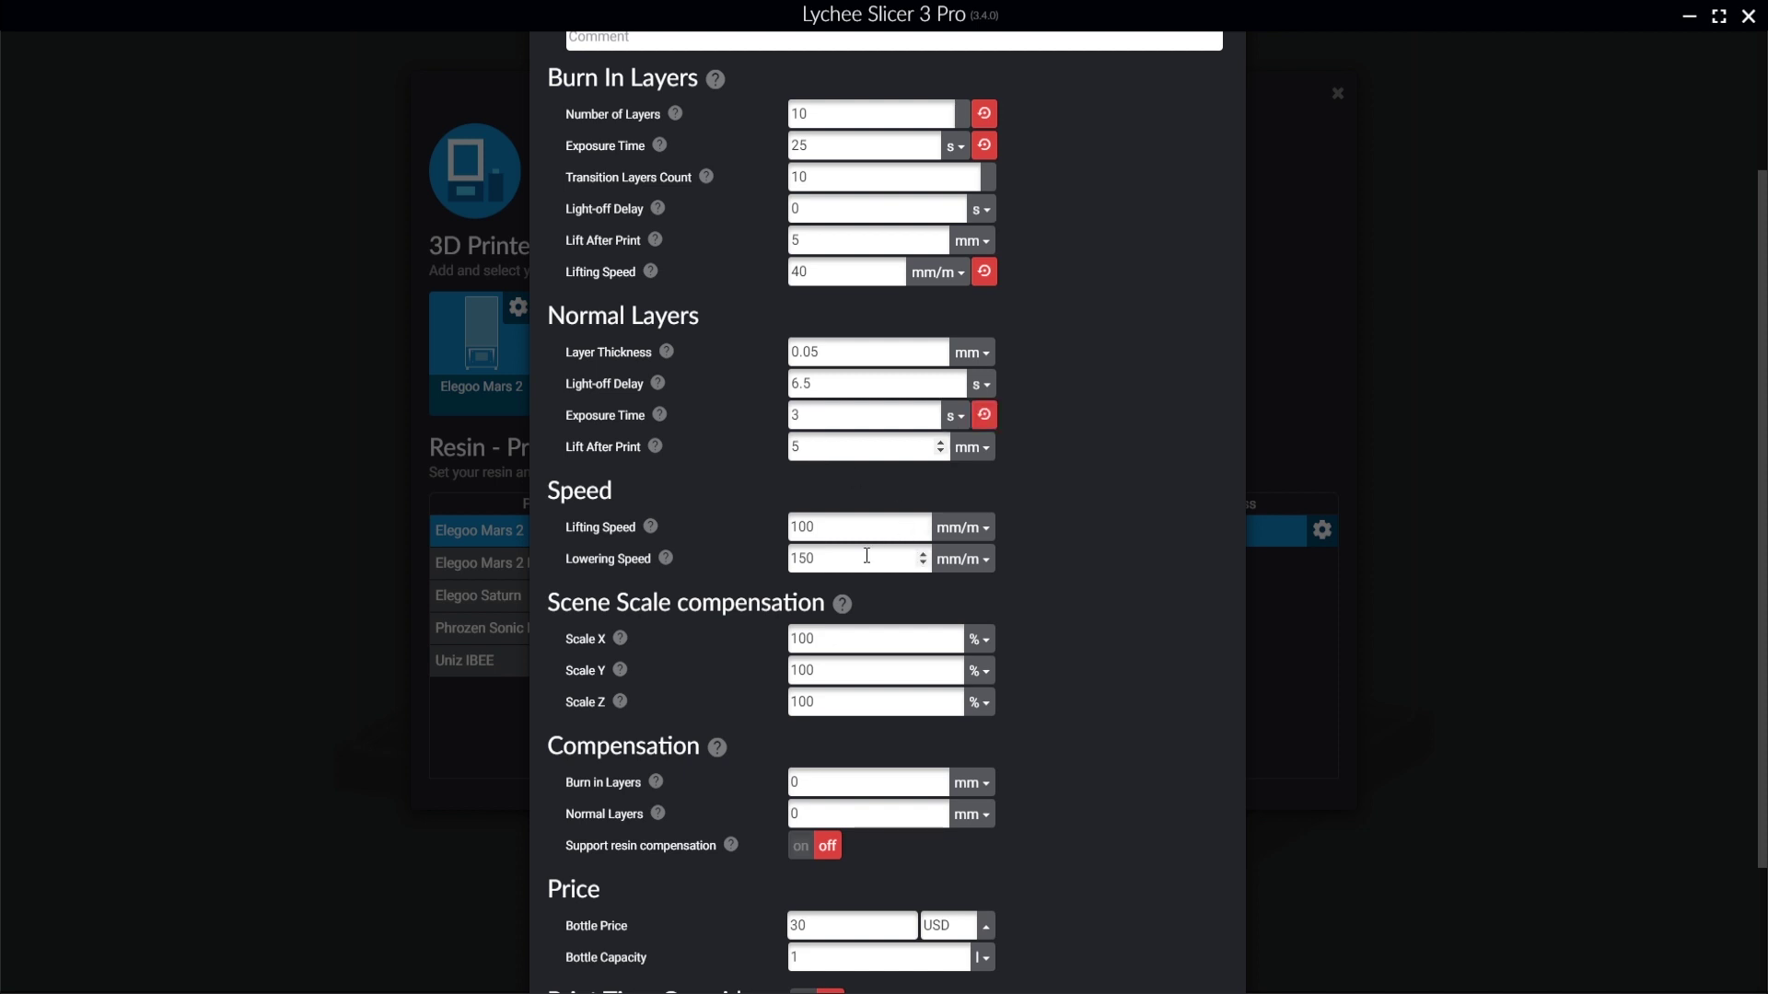
{"action": "key", "text": "Tab"}
{"action": "type", "text": "180"}
{"action": "key", "text": "Tab"}
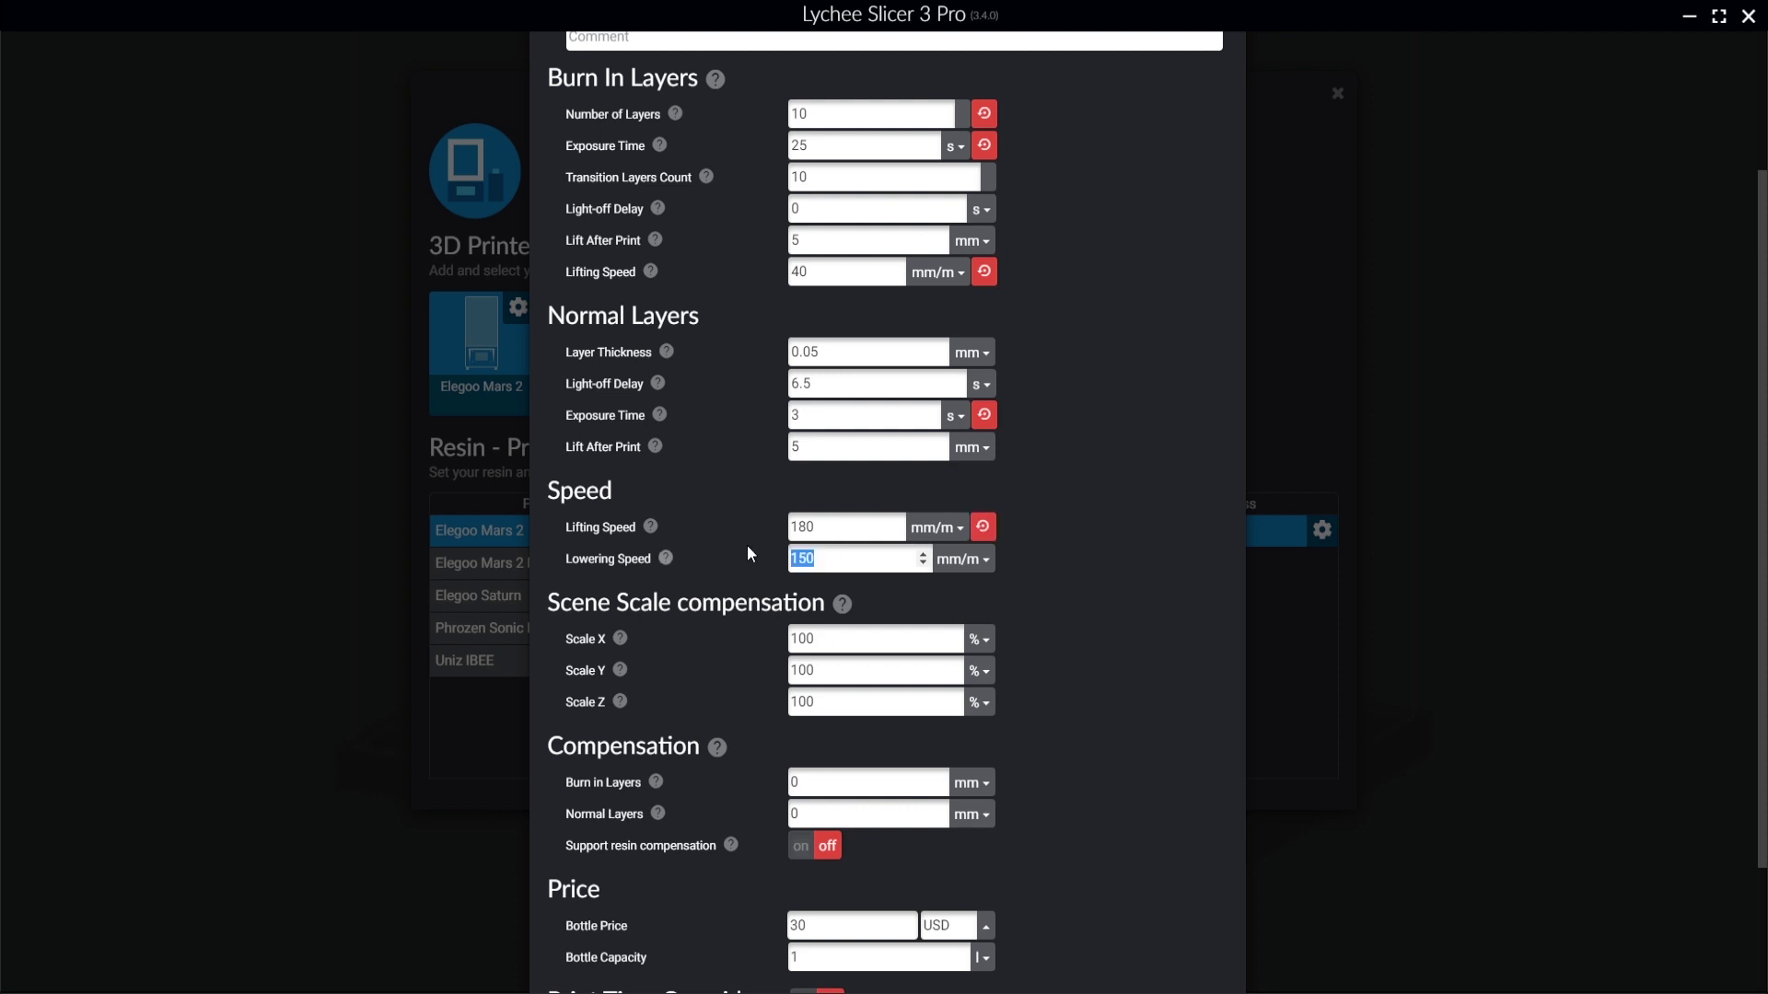
{"action": "type", "text": "180"}
Check the bottle price in USD and save the SirayaTech Fast Grey 50um resin.
{"action": "scroll", "coordinate": [775, 435], "scroll_direction": "down", "scroll_amount": 2}
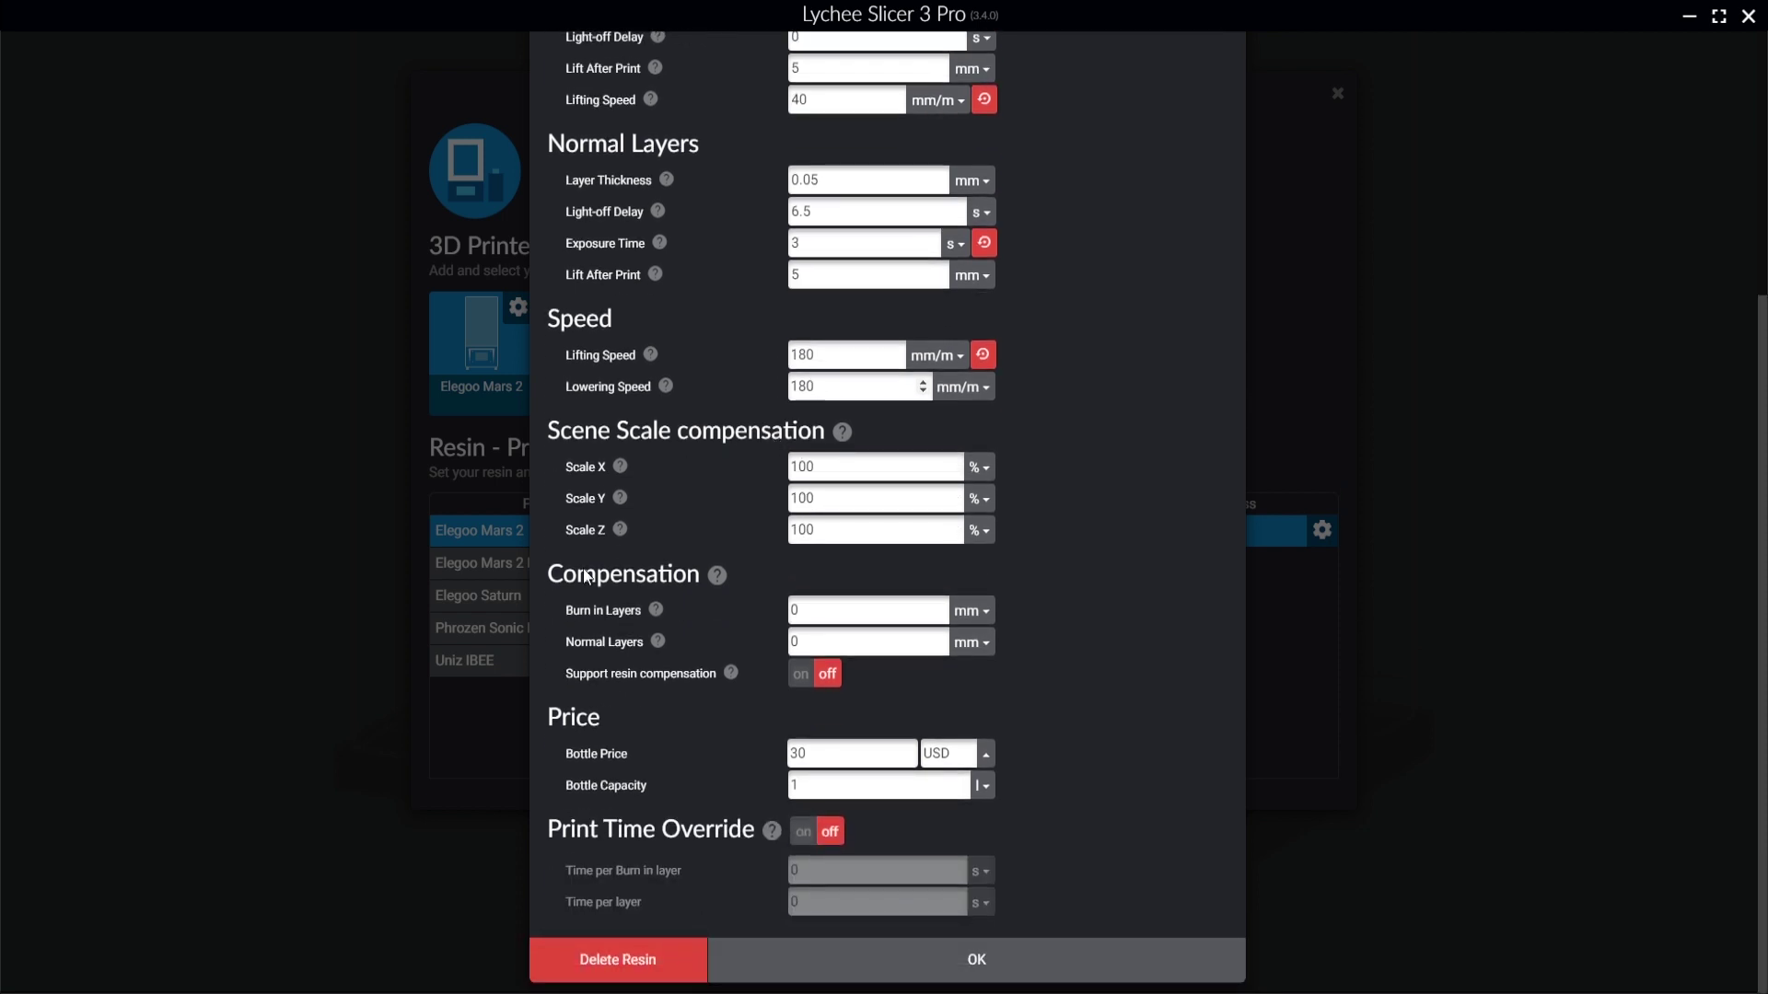
{"action": "double_click", "coordinate": [797, 753]}
{"action": "left_click", "coordinate": [986, 755]}
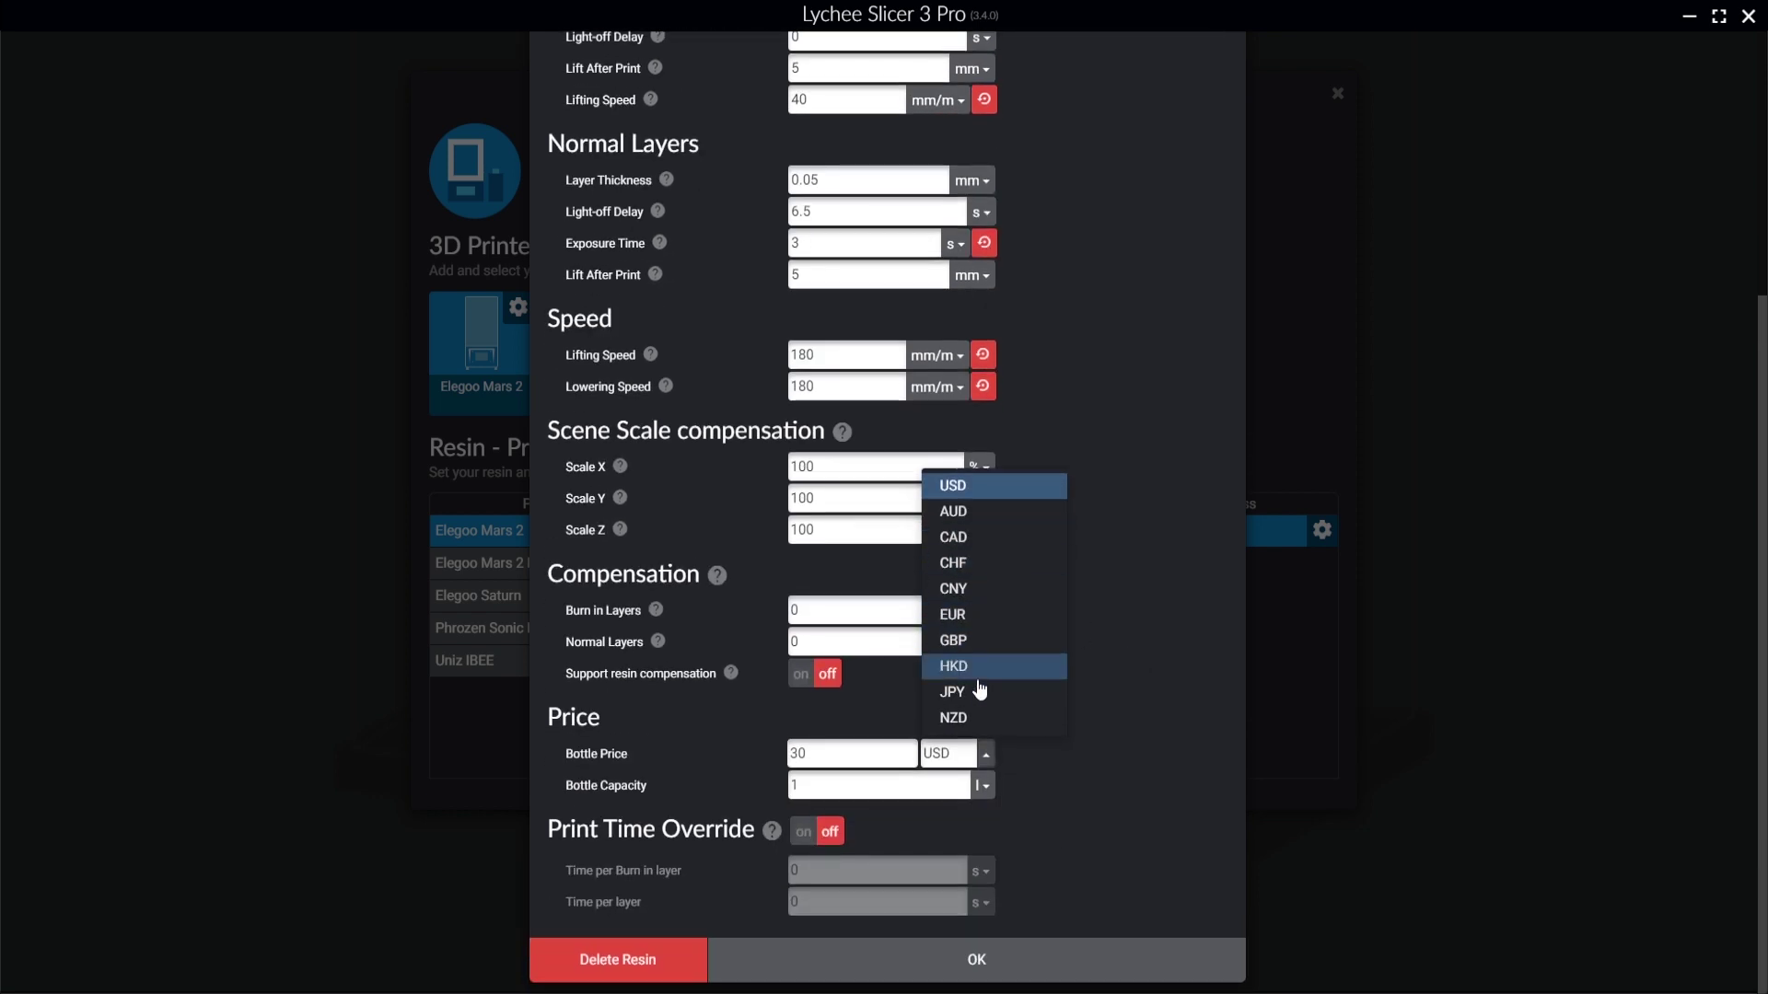
{"action": "left_click", "coordinate": [937, 713]}
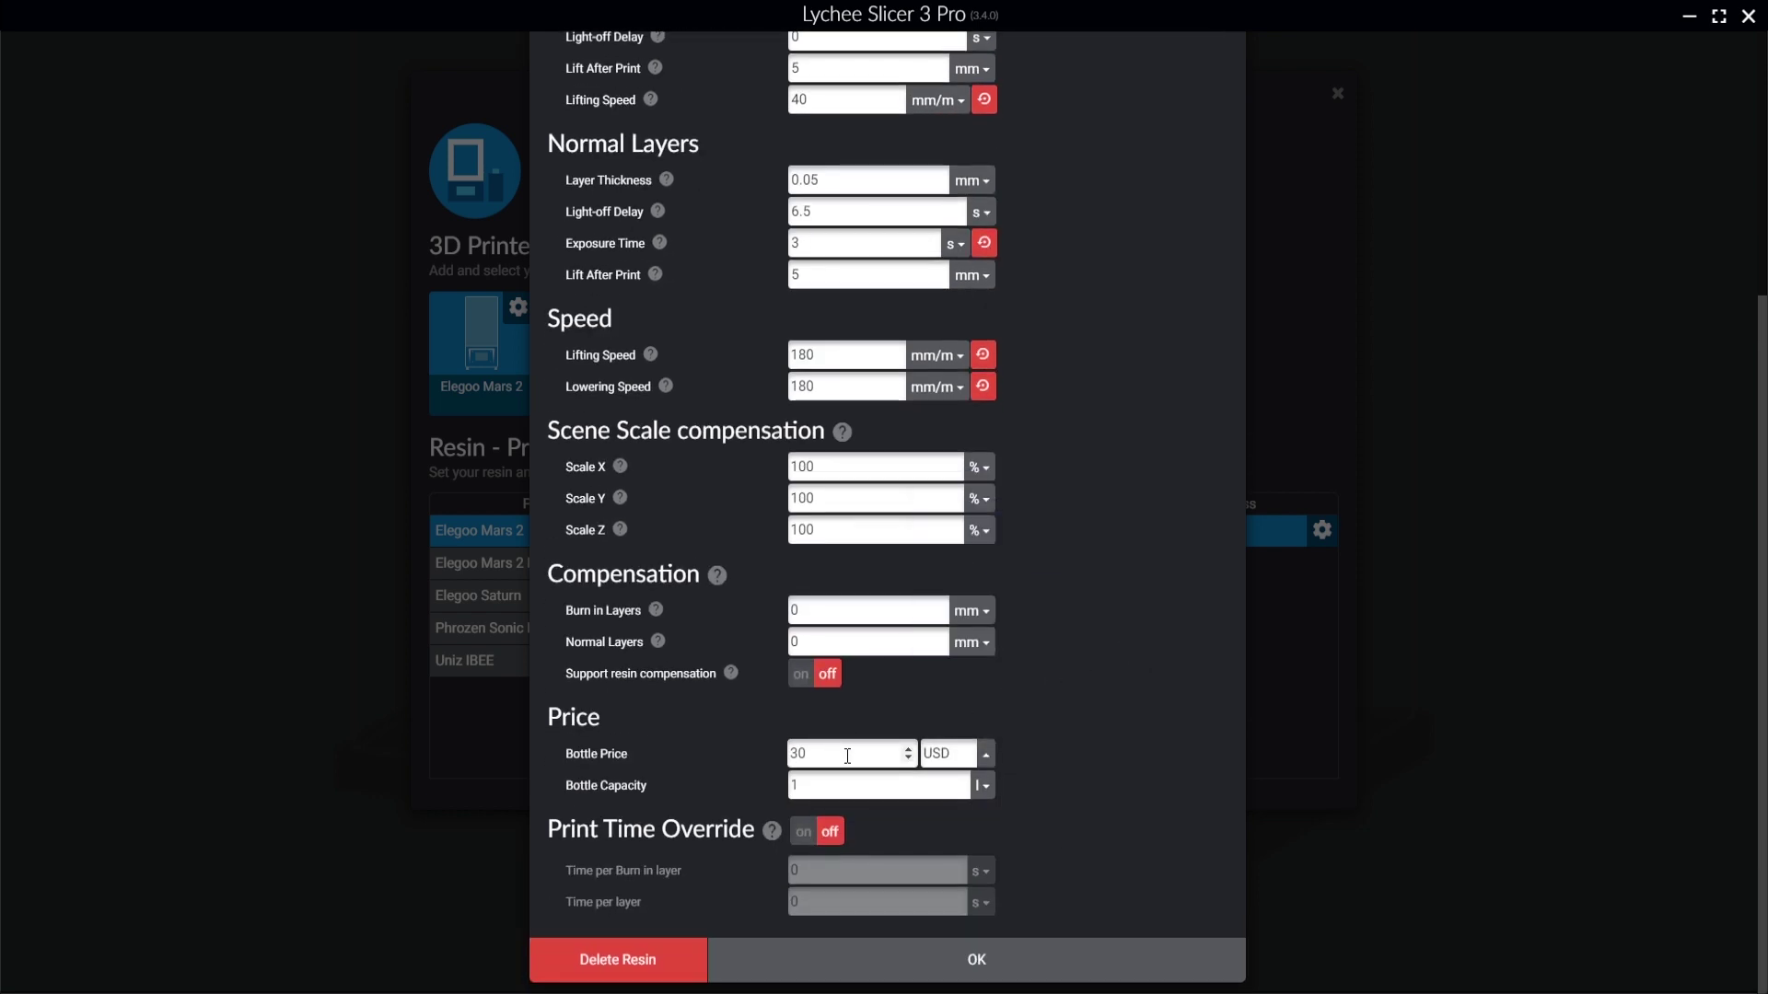
{"action": "left_click", "coordinate": [913, 963]}
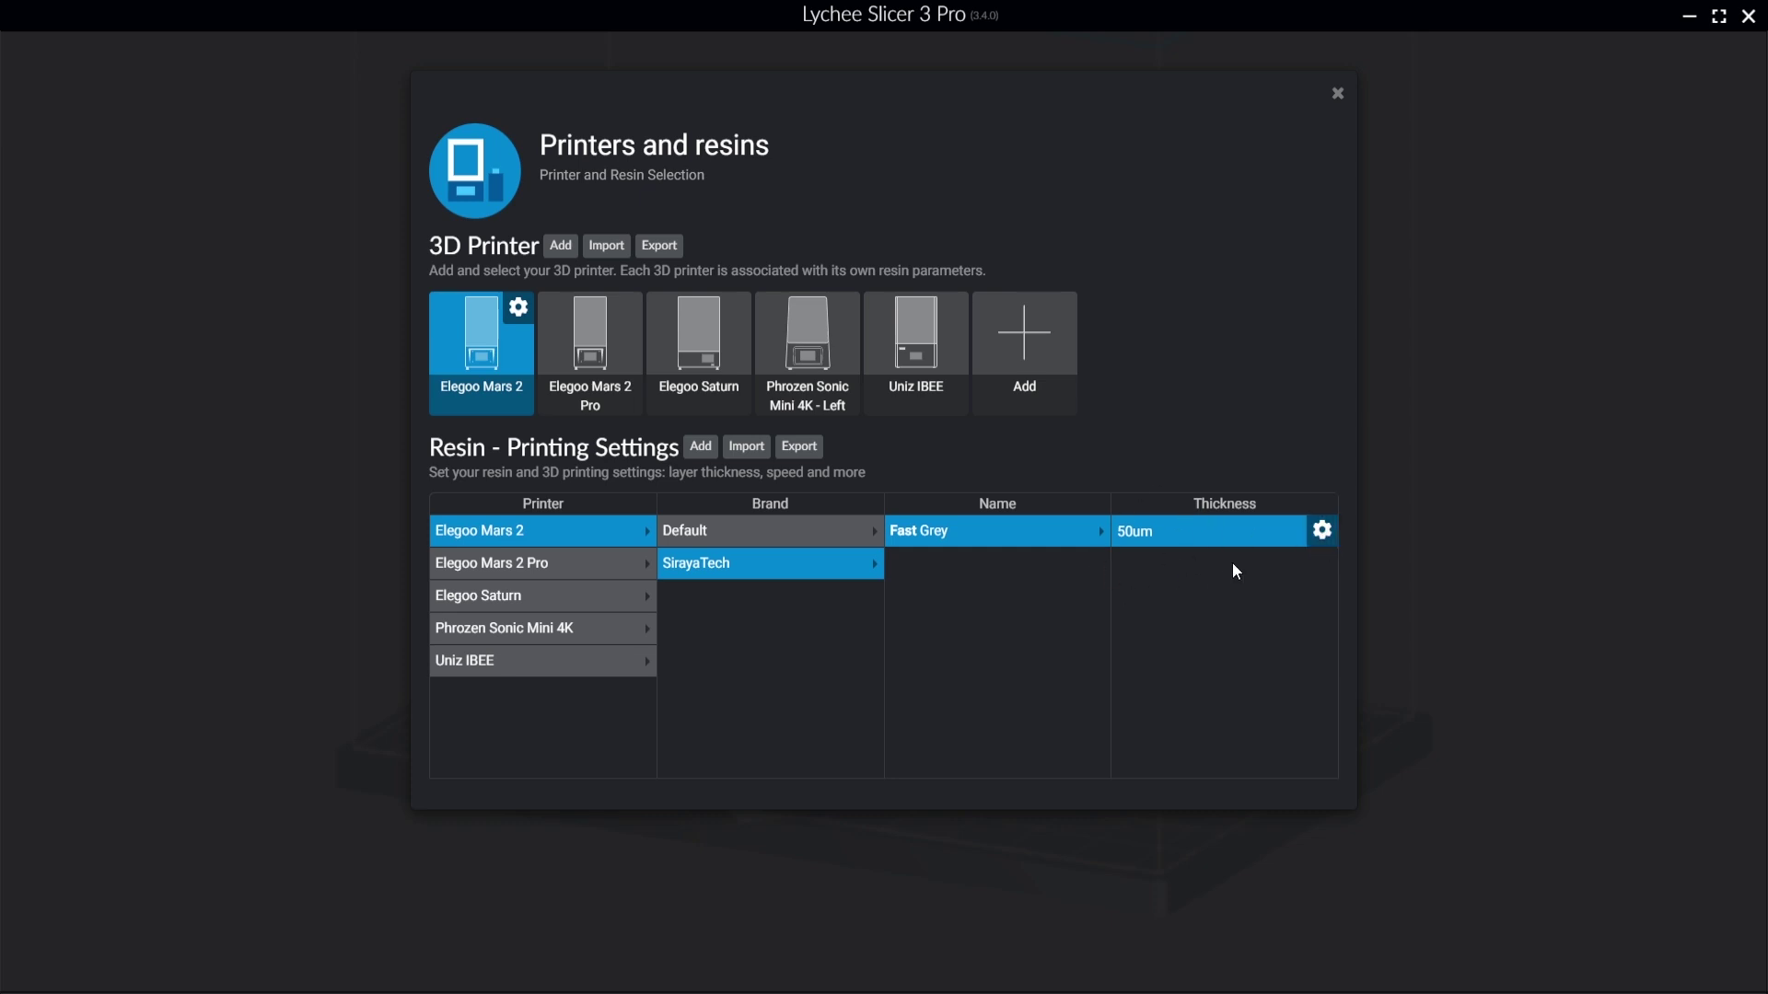
Copy the 50um Fast Grey resin profile to the Elegoo Mars 2.
{"action": "left_click", "coordinate": [1323, 532]}
{"action": "scroll", "coordinate": [994, 599], "scroll_direction": "down", "scroll_amount": 5}
{"action": "scroll", "coordinate": [941, 614], "scroll_direction": "up", "scroll_amount": 5}
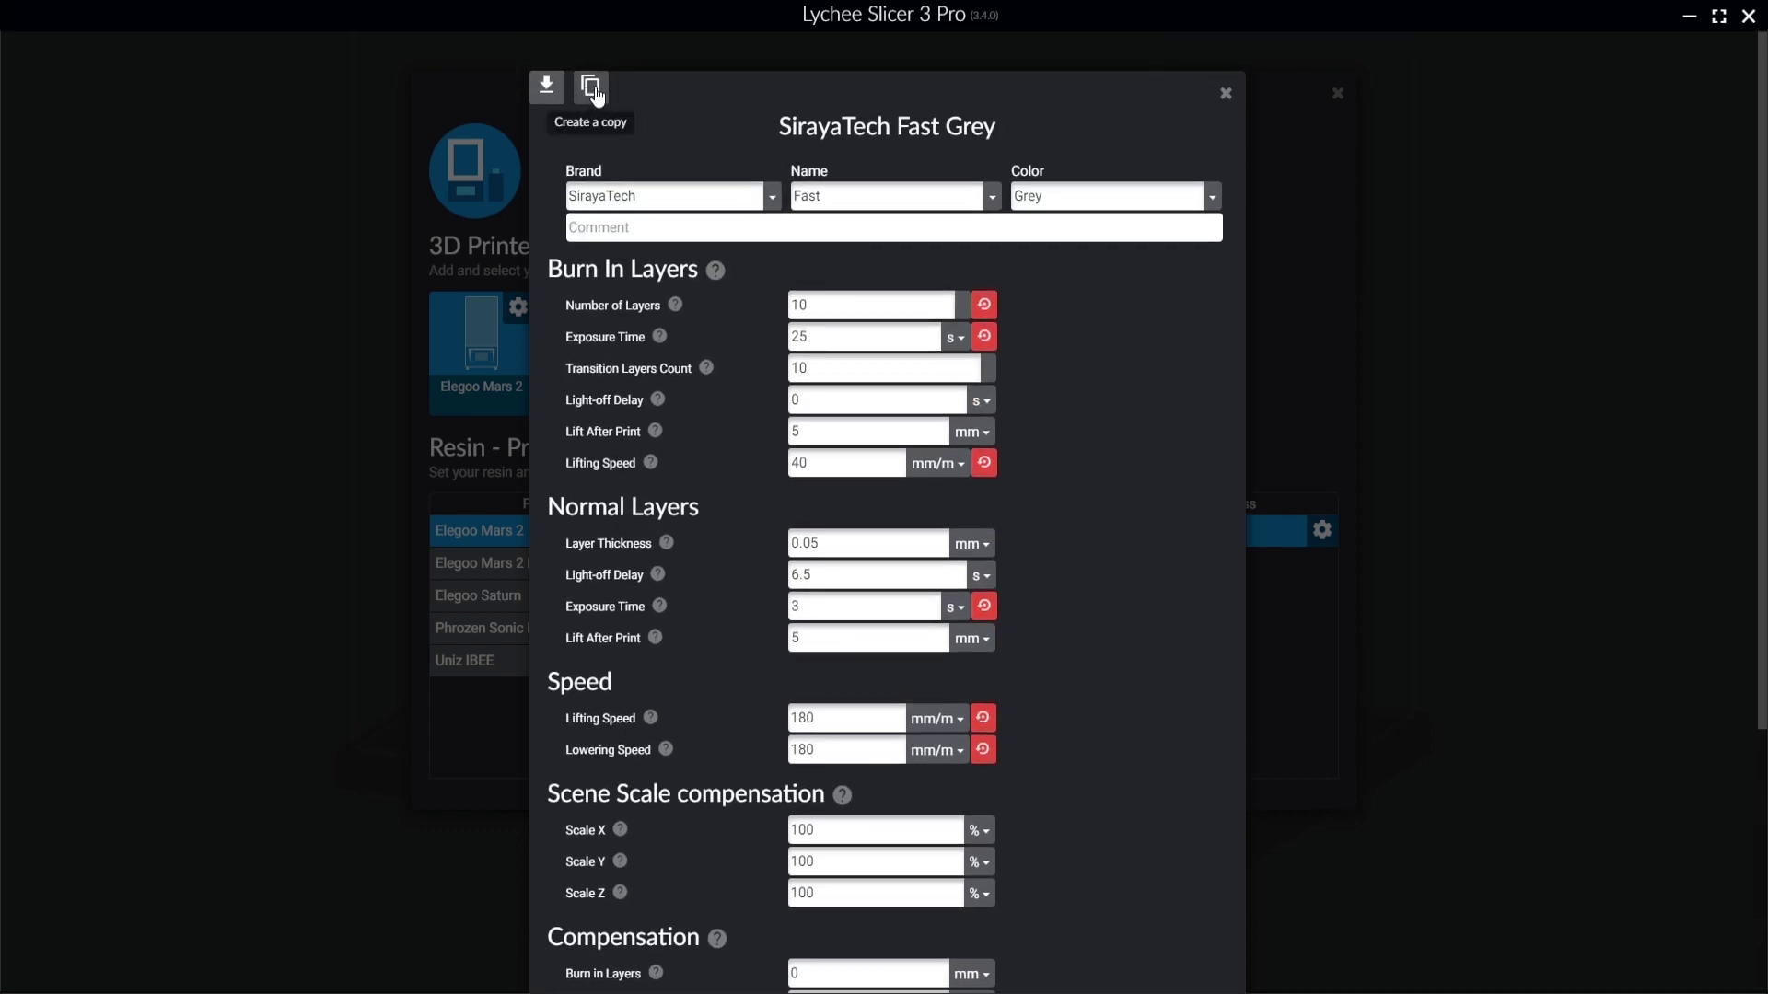
{"action": "left_click", "coordinate": [591, 87]}
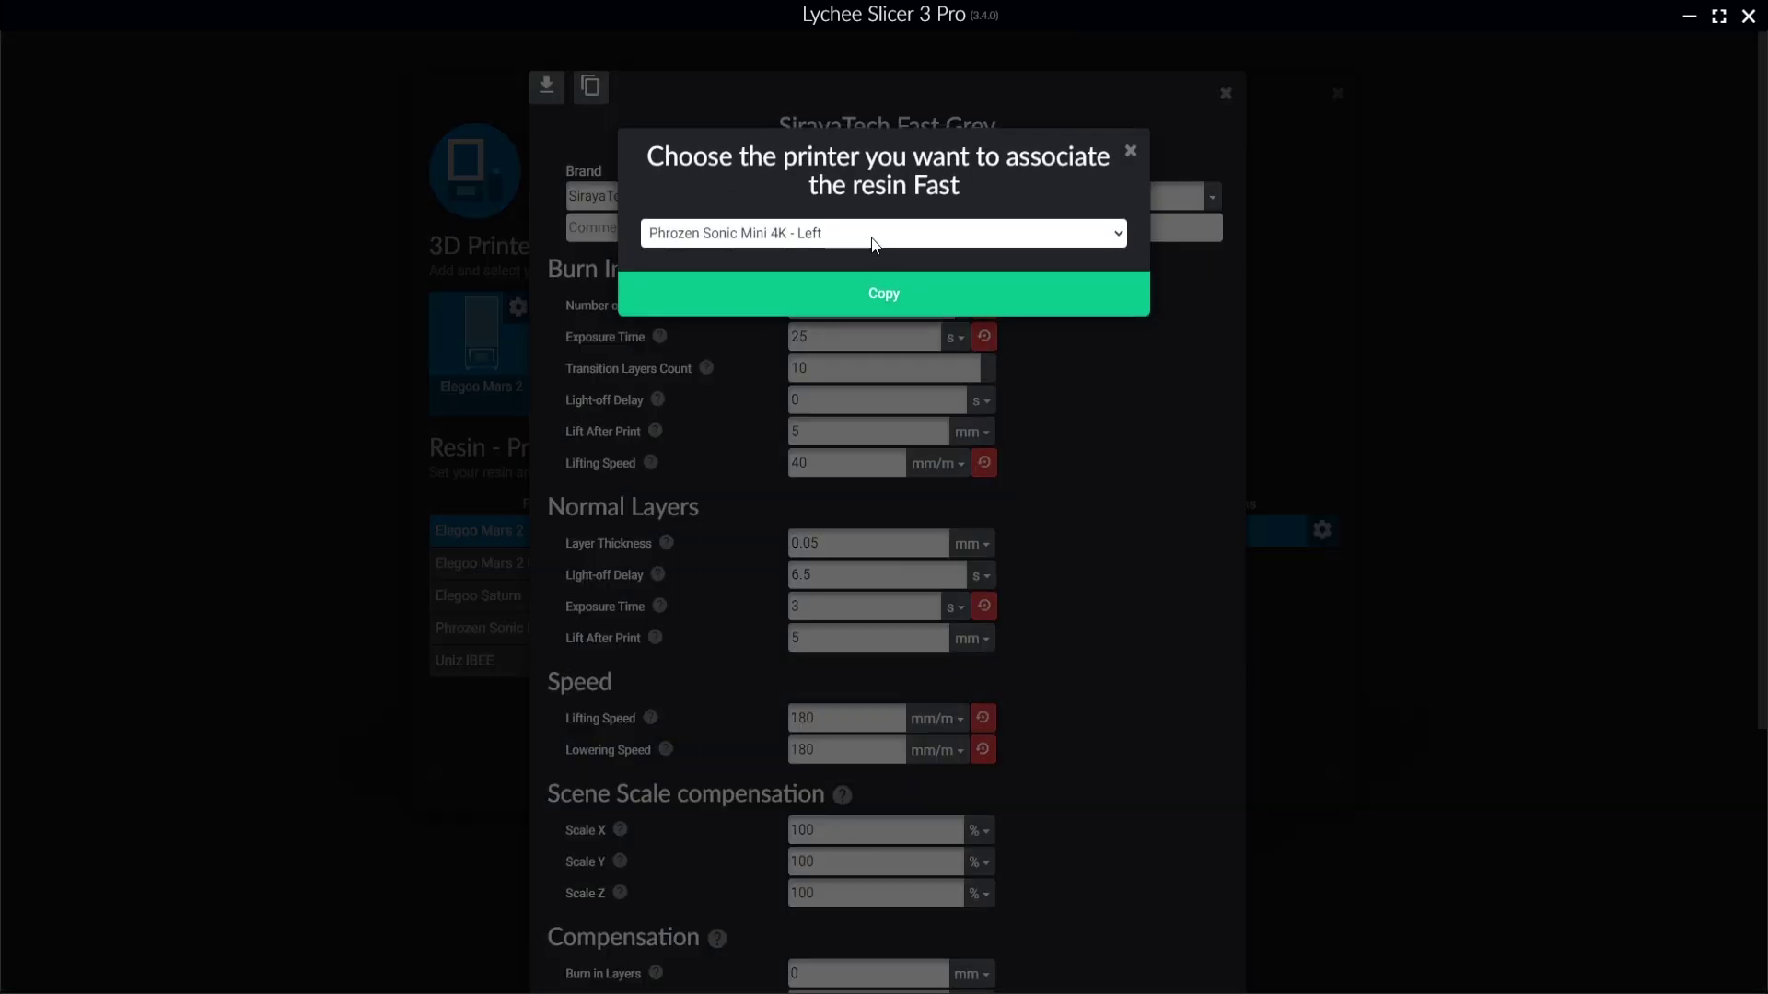
{"action": "left_click", "coordinate": [970, 234]}
{"action": "left_click", "coordinate": [971, 254]}
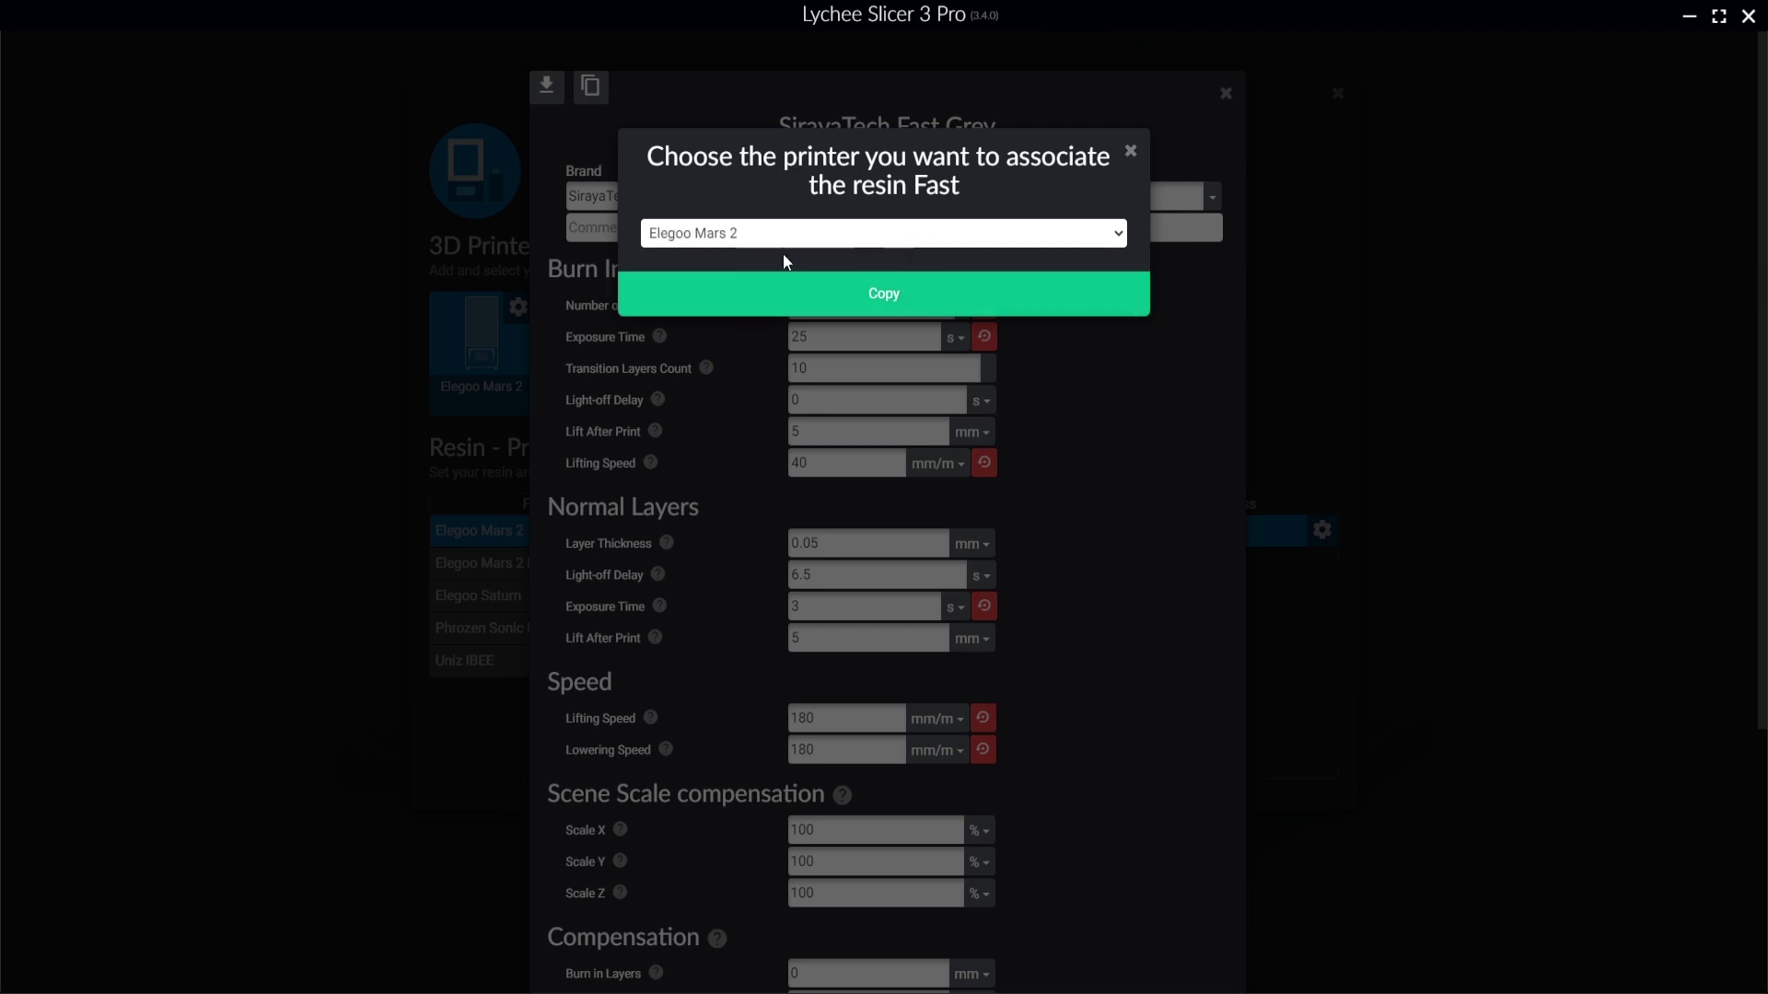
{"action": "left_click", "coordinate": [801, 291]}
Set the copy's layer thickness to 0.04 mm and normal exposure to 2.5 s.
{"action": "scroll", "coordinate": [1024, 339], "scroll_direction": "down", "scroll_amount": 3}
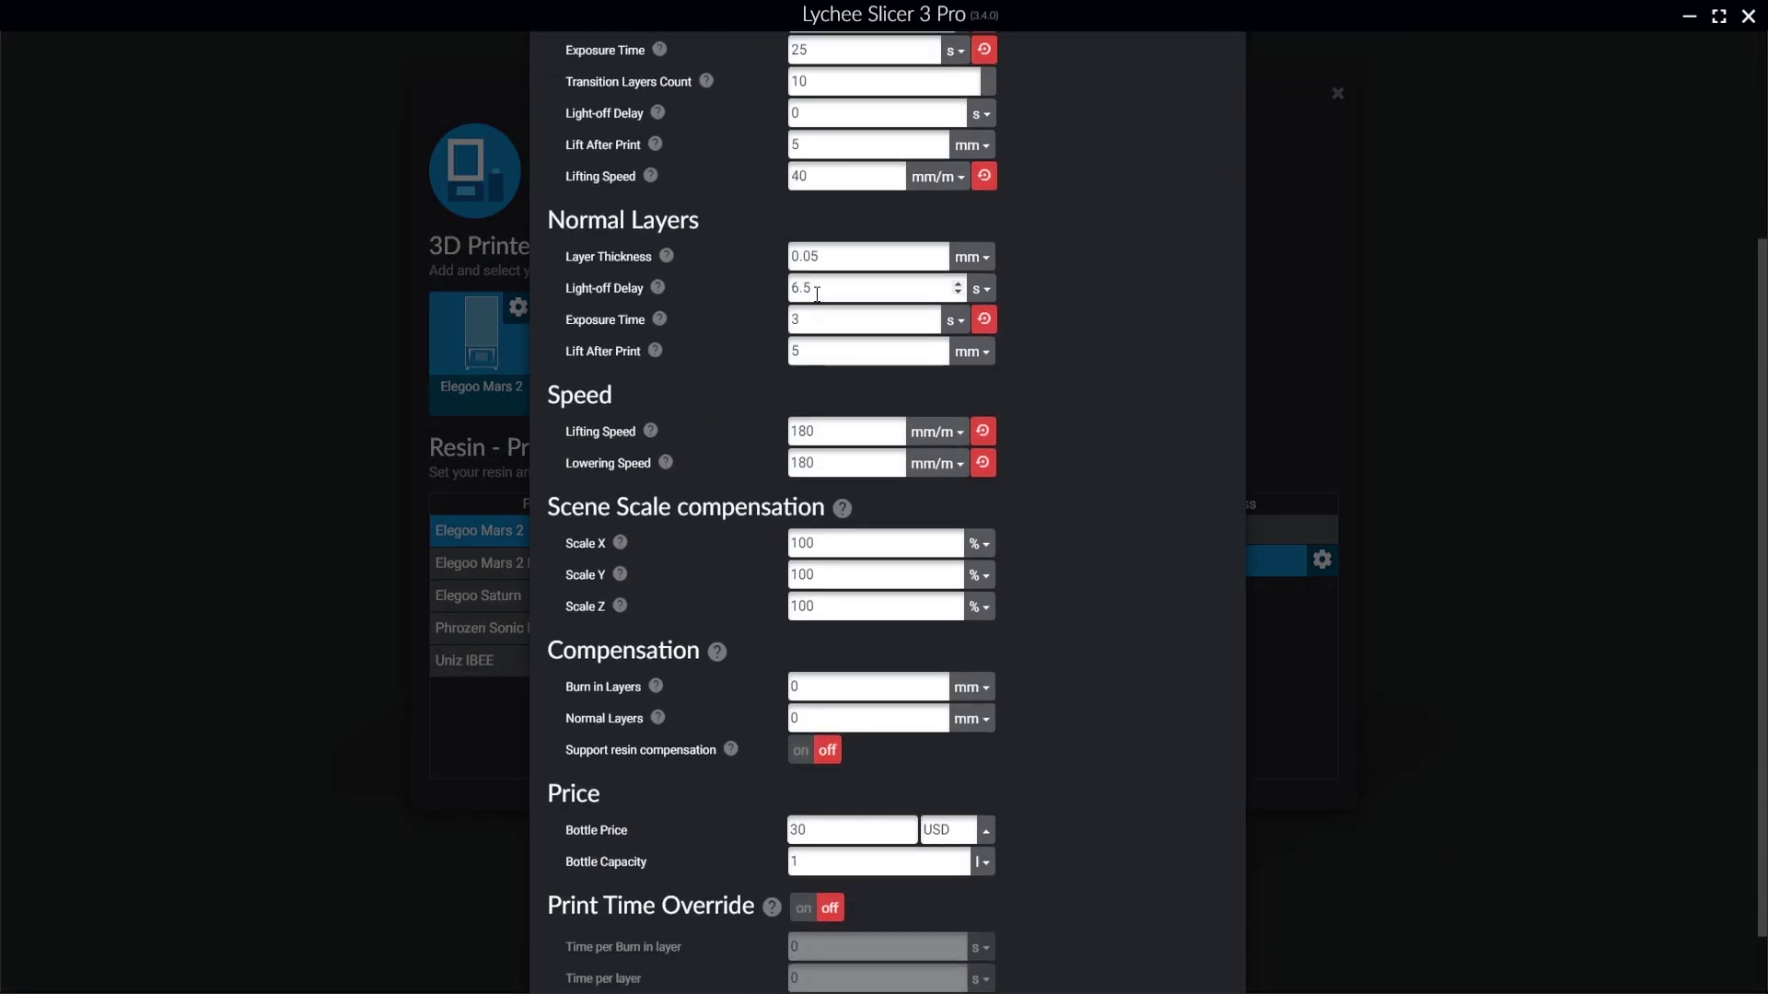
{"action": "scroll", "coordinate": [827, 347], "scroll_direction": "up", "scroll_amount": 1}
{"action": "left_click_drag", "start_coordinate": [827, 347], "coordinate": [812, 348]}
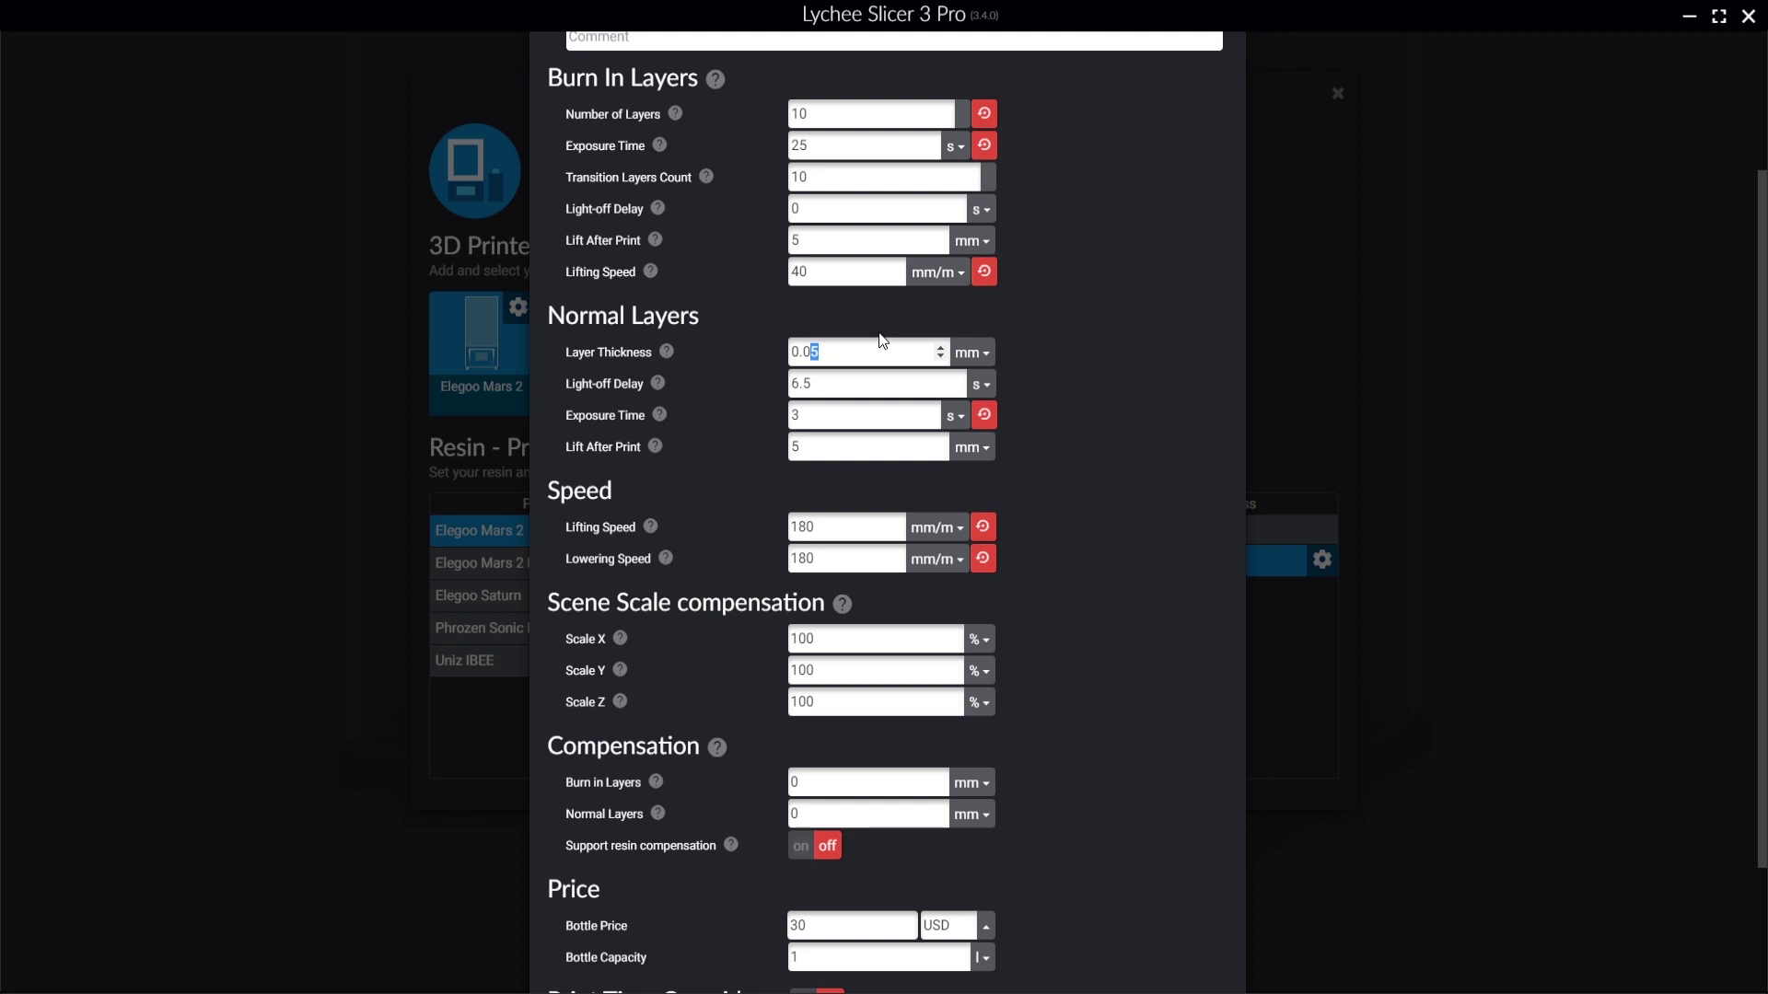
{"action": "type", "text": "4"}
{"action": "left_click_drag", "start_coordinate": [812, 416], "coordinate": [784, 430]}
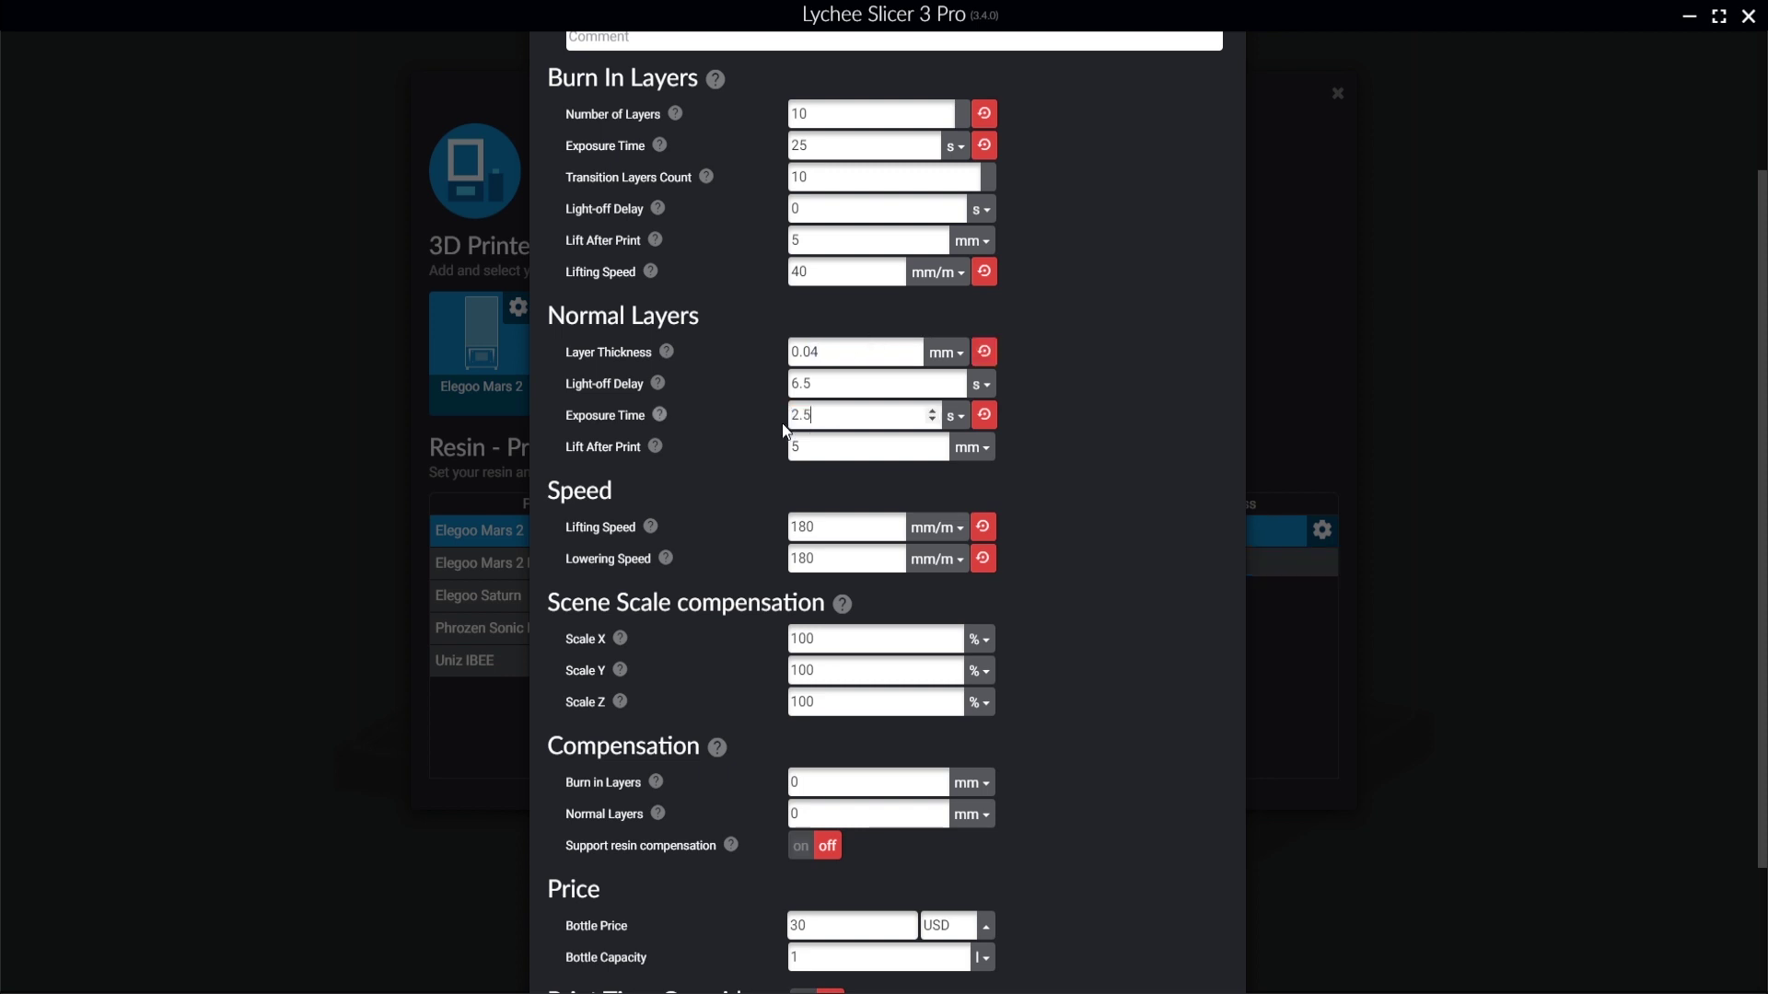
{"action": "type", "text": "3"}
{"action": "scroll", "coordinate": [882, 434], "scroll_direction": "down", "scroll_amount": 2}
{"action": "left_click_drag", "start_coordinate": [814, 243], "coordinate": [803, 243]}
{"action": "left_click", "coordinate": [807, 242]}
{"action": "key", "text": "BackSpace"}
{"action": "type", "text": "5"}
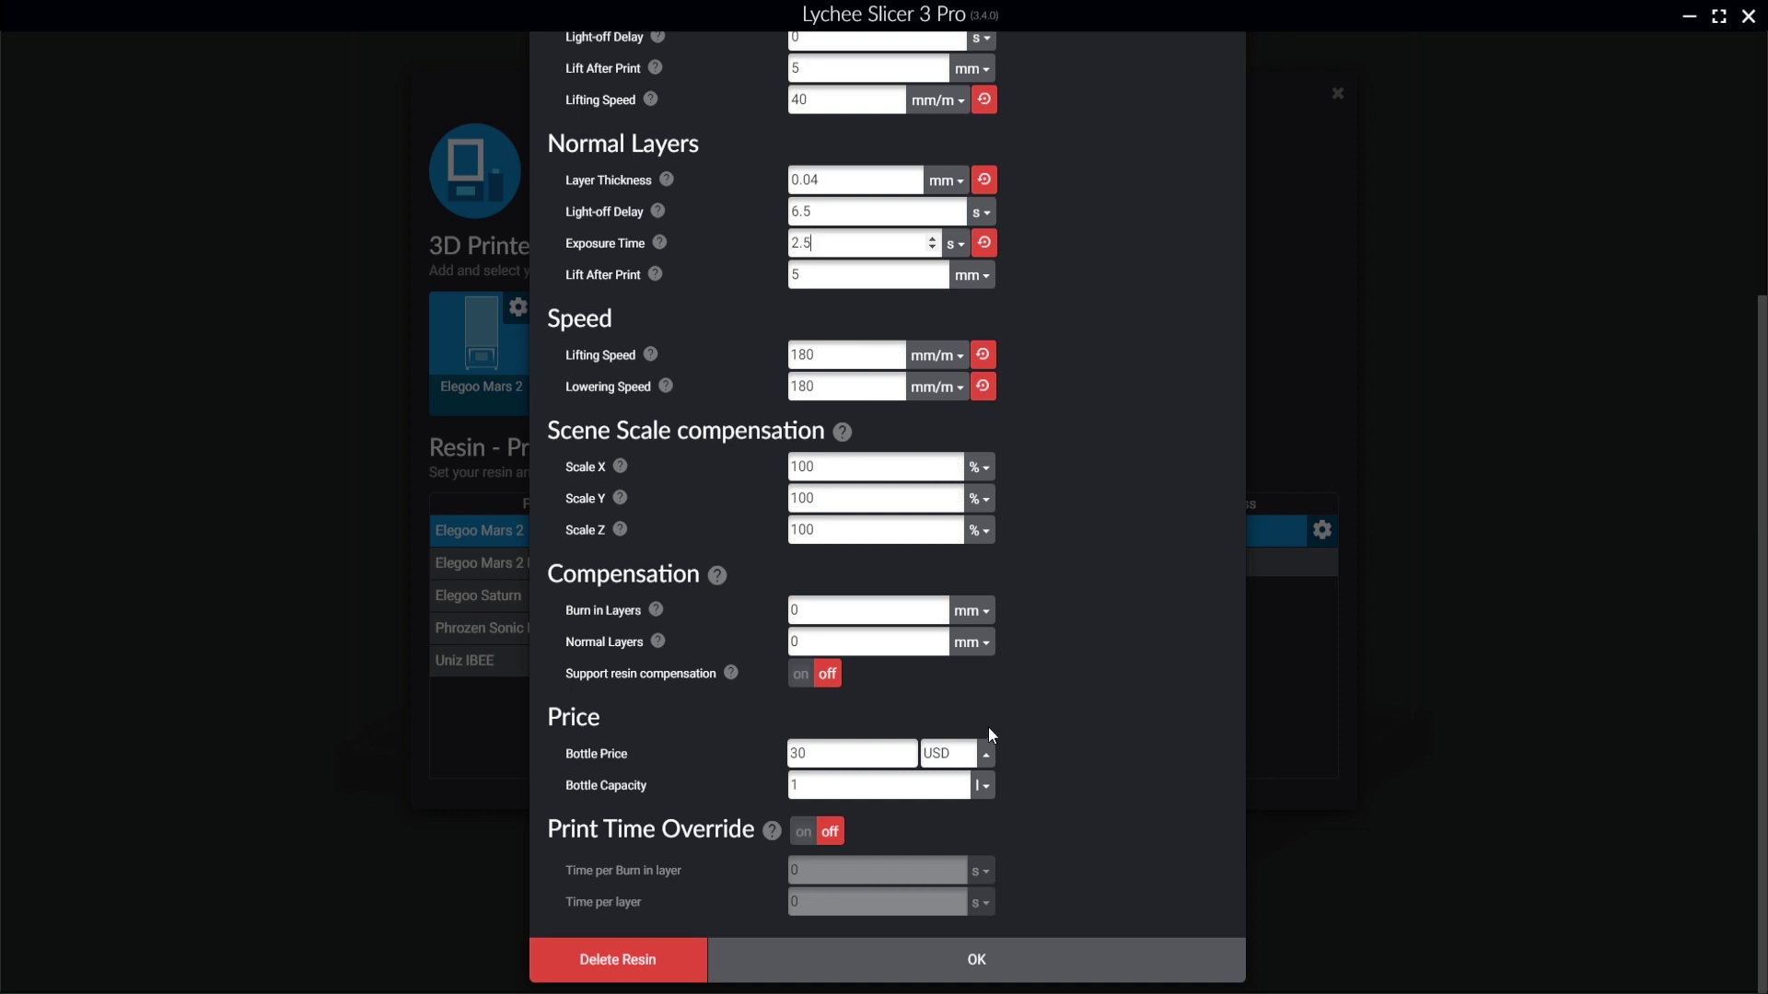
Save the 40um copy, then select the 40um Fast Grey profile and open its settings.
{"action": "left_click", "coordinate": [977, 968]}
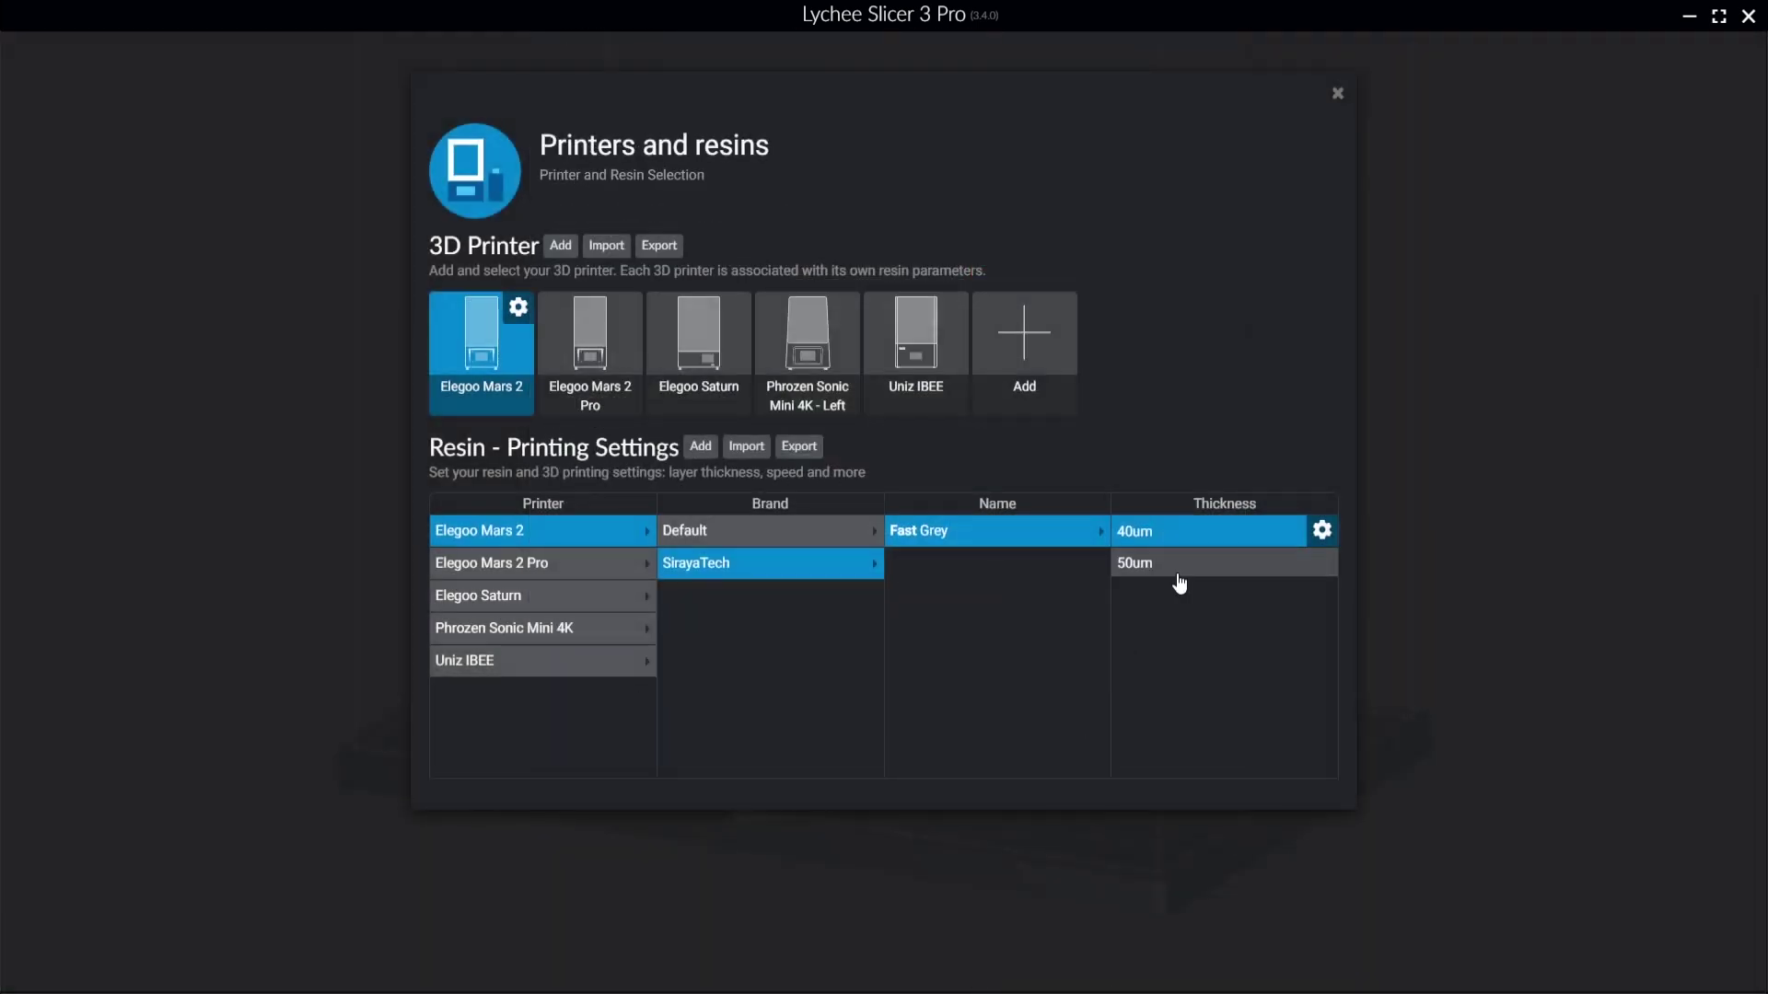
{"action": "left_click", "coordinate": [1180, 536]}
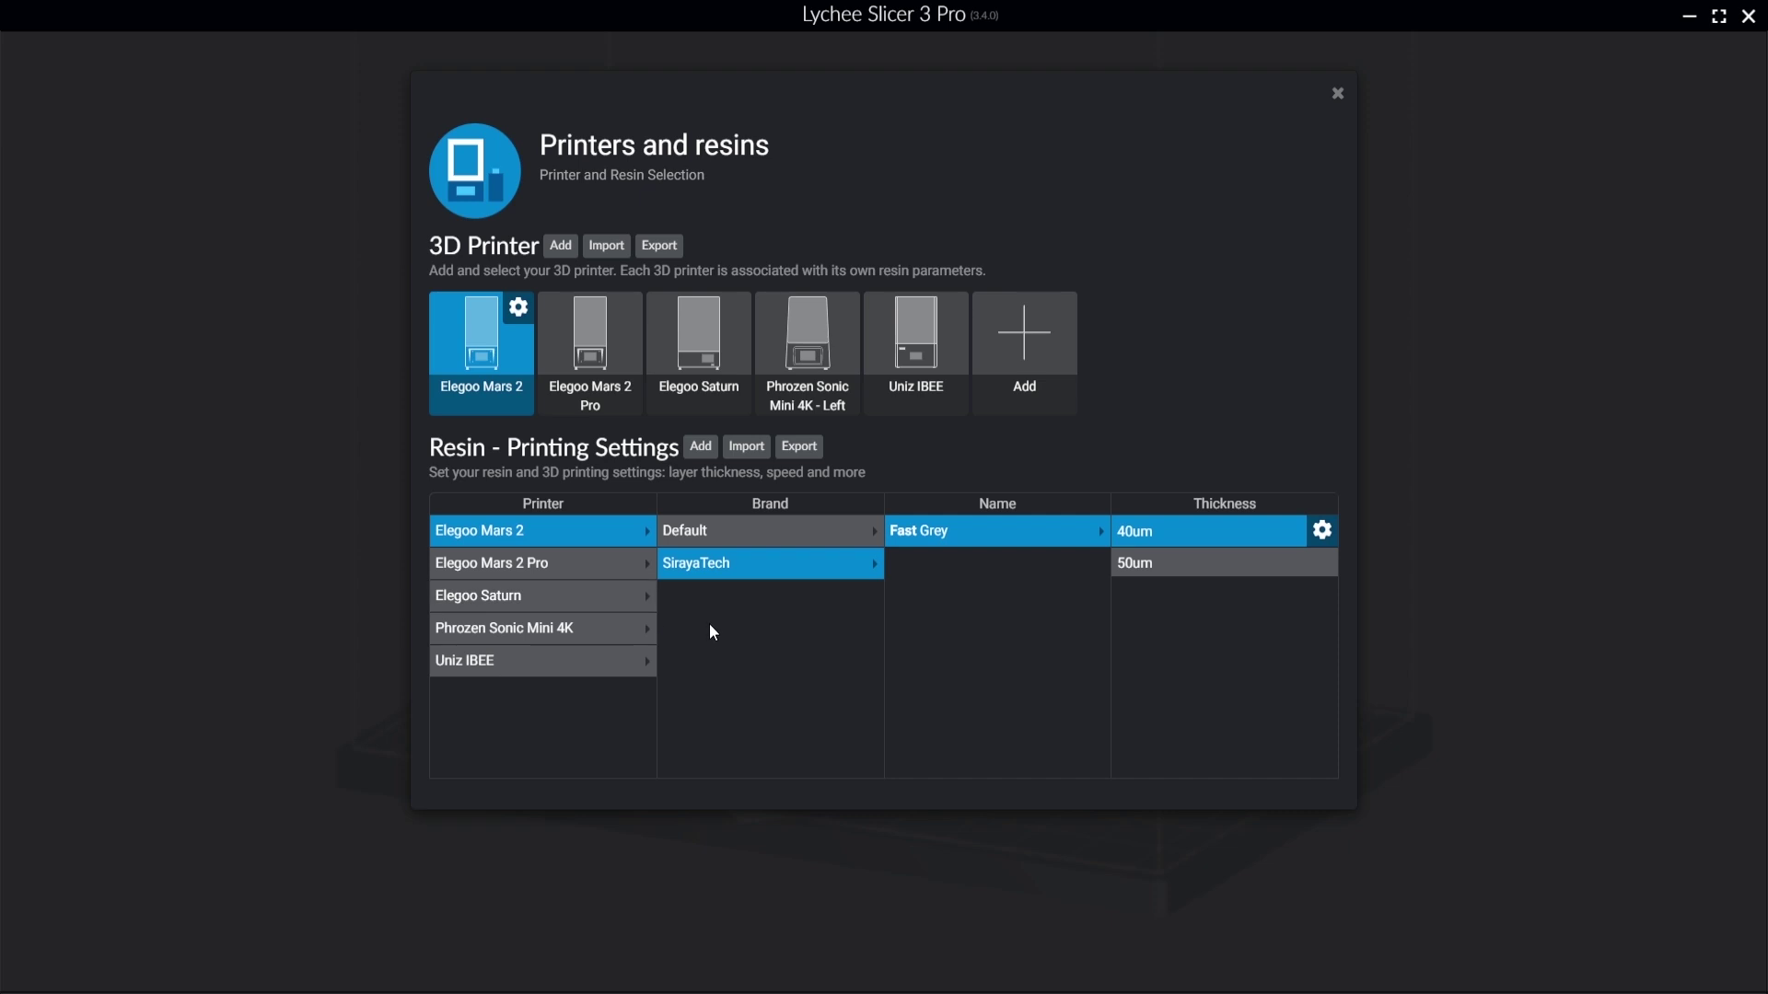
{"action": "left_click", "coordinate": [1322, 531]}
Close the 40um settings, switch to the Uniz IBEE, and view its Default 50um resin.
{"action": "scroll", "coordinate": [777, 427], "scroll_direction": "down", "scroll_amount": 3}
{"action": "scroll", "coordinate": [744, 494], "scroll_direction": "up", "scroll_amount": 4}
{"action": "scroll", "coordinate": [744, 494], "scroll_direction": "down", "scroll_amount": 4}
{"action": "left_click", "coordinate": [958, 953]}
{"action": "left_click", "coordinate": [886, 368]}
{"action": "left_click", "coordinate": [1322, 531]}
{"action": "scroll", "coordinate": [924, 446], "scroll_direction": "down", "scroll_amount": 3}
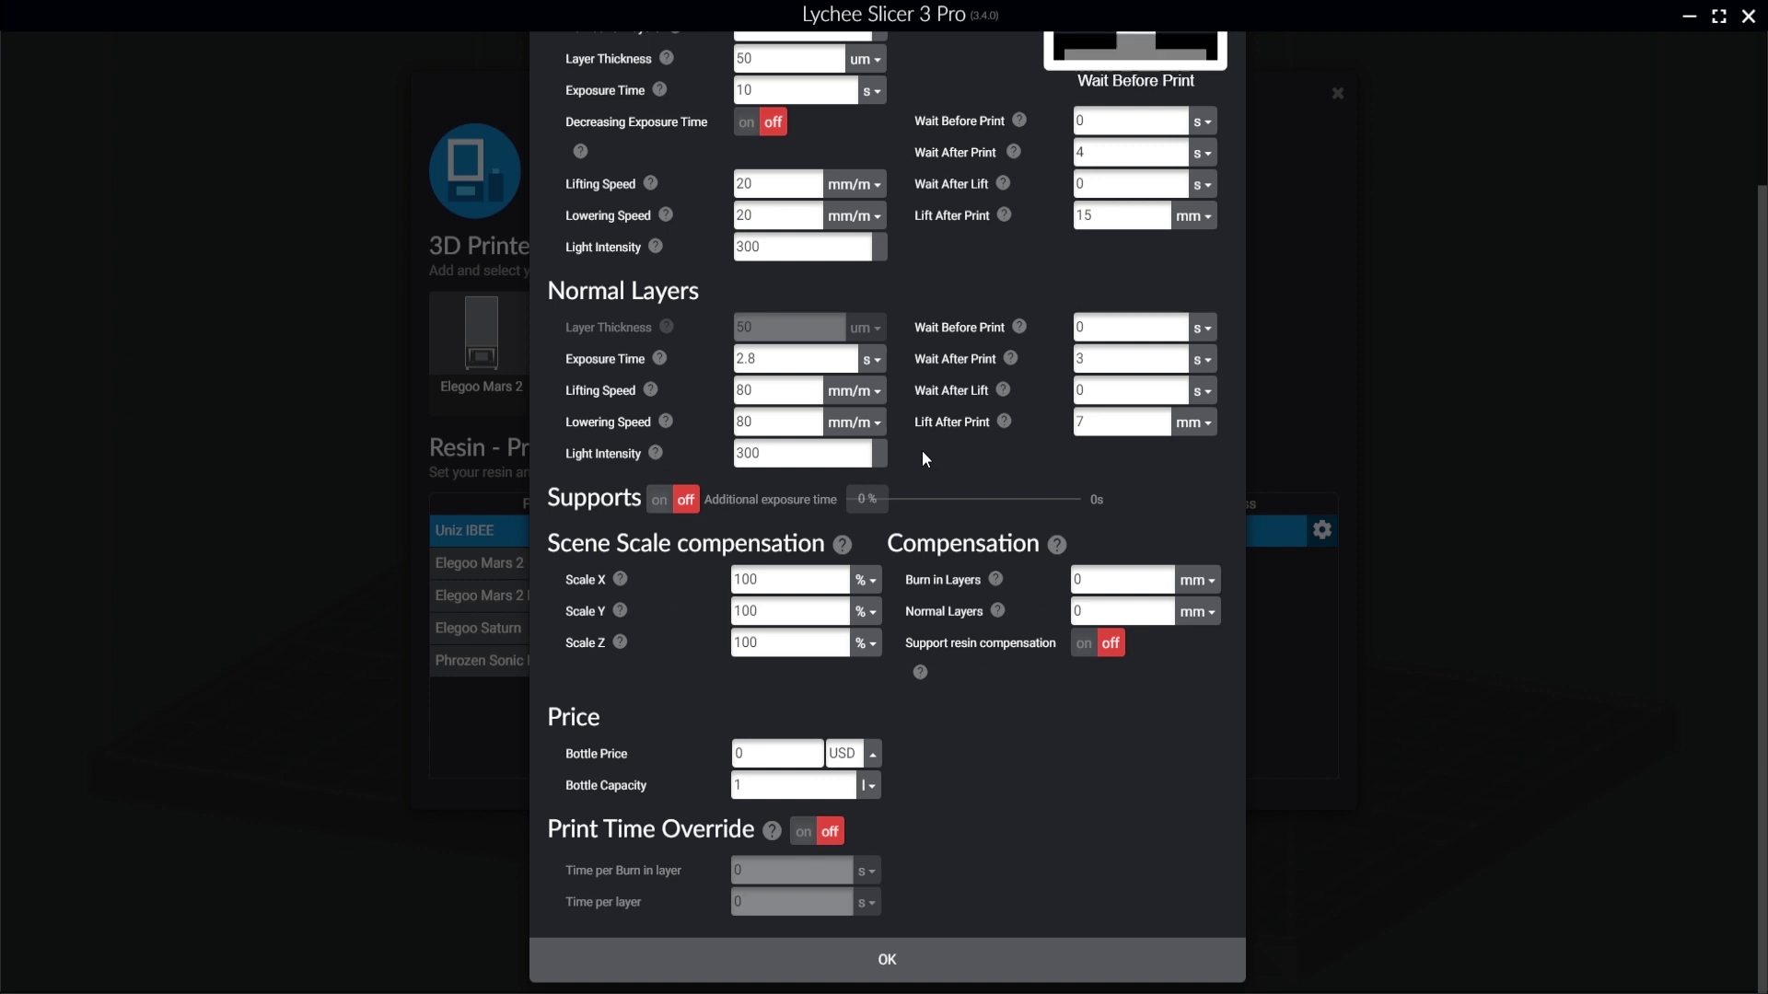